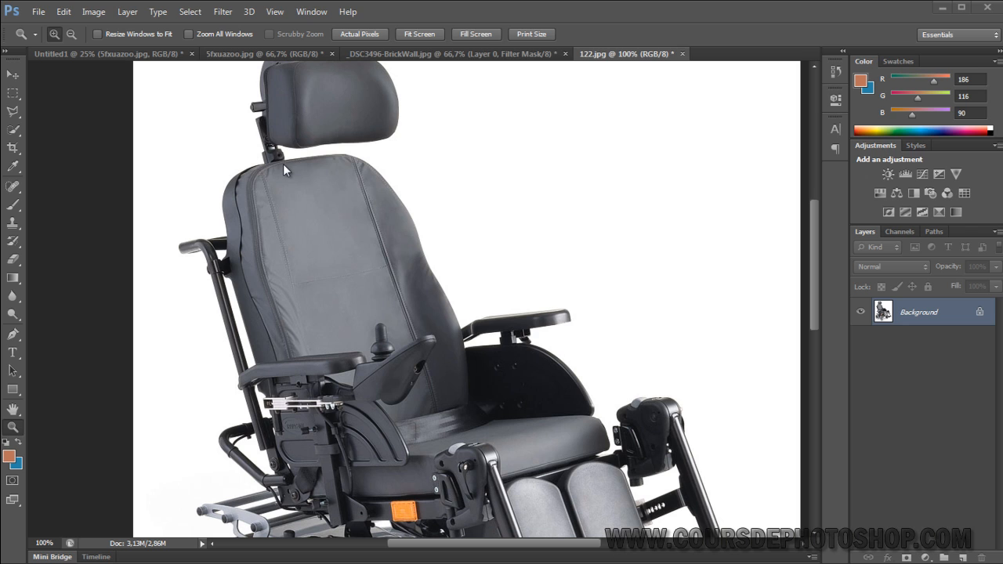
- Convert the locked Background into a regular editable layer named Layer 0
{"action": "left_click", "coordinate": [953, 316]}
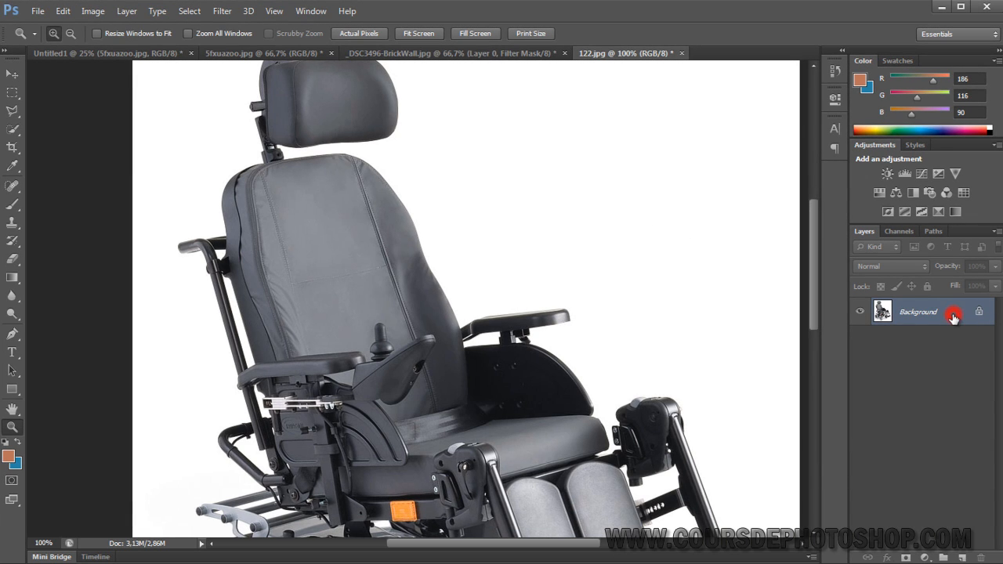
{"action": "double_click", "coordinate": [883, 310]}
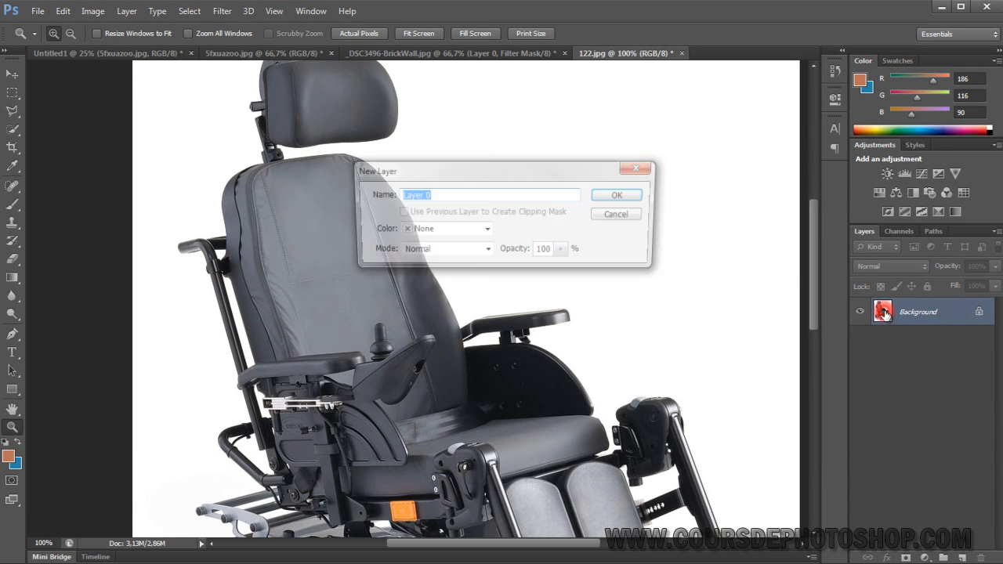
{"action": "left_click", "coordinate": [631, 197]}
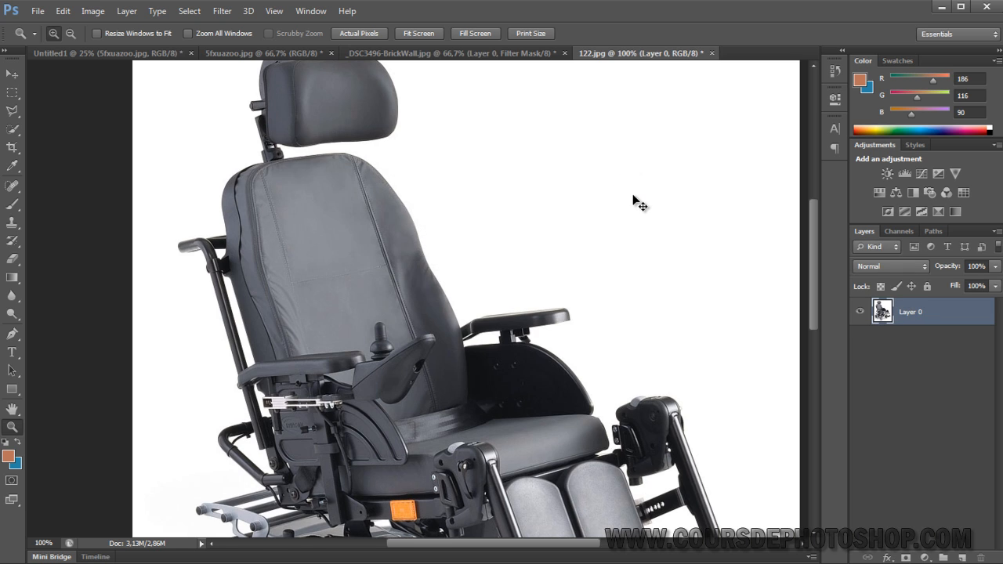
- Scale the wheelchair layer down around its centre to about 68% of its size
{"action": "key", "text": "ctrl+minus"}
{"action": "key", "text": "ctrl+minus"}
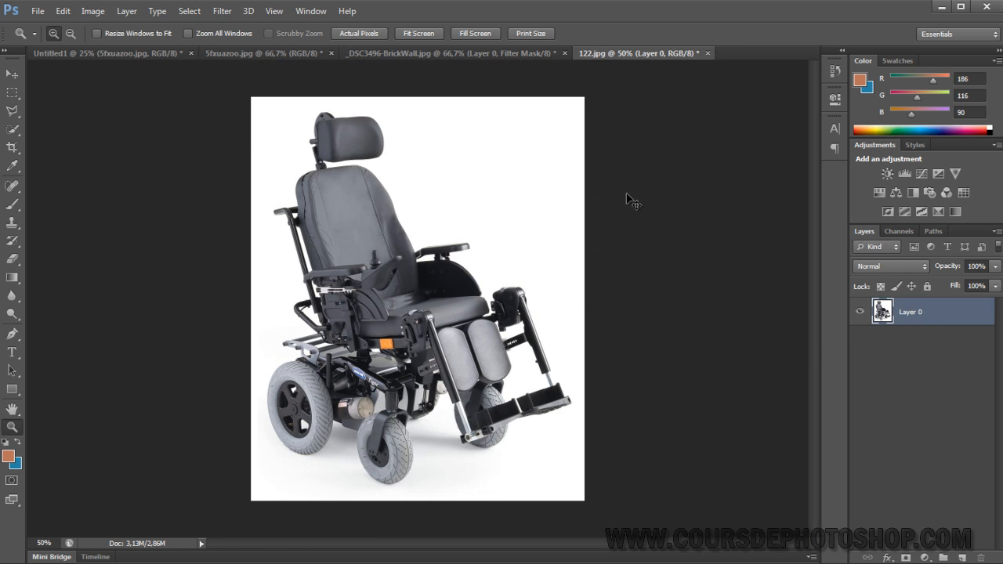
{"action": "key", "text": "ctrl+t"}
{"action": "left_click_drag", "start_coordinate": [584, 98], "coordinate": [533, 161]}
{"action": "key", "text": "Return"}
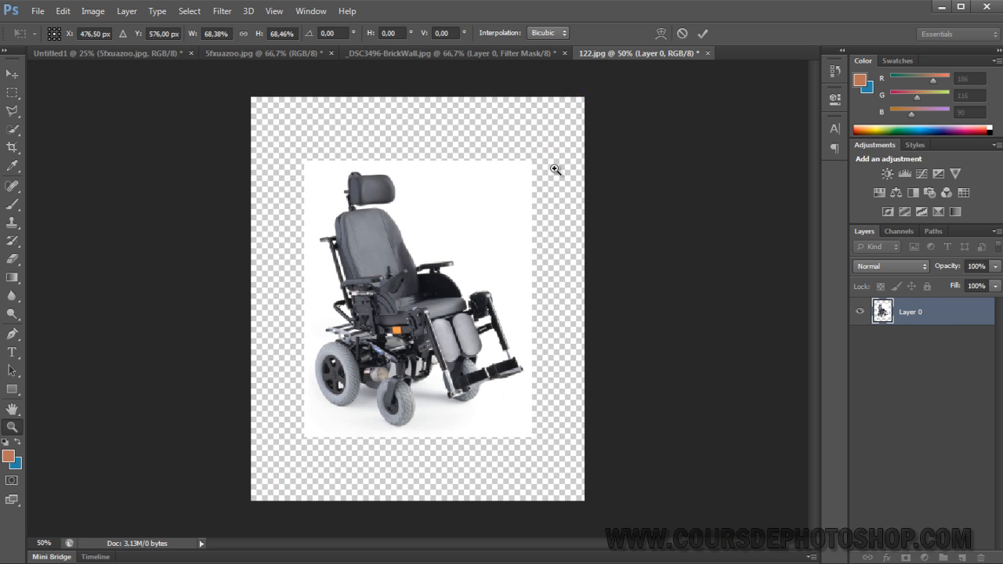
- Enlarge the reduced wheelchair layer around its centre until it fills the canvas
{"action": "key", "text": "ctrl+t"}
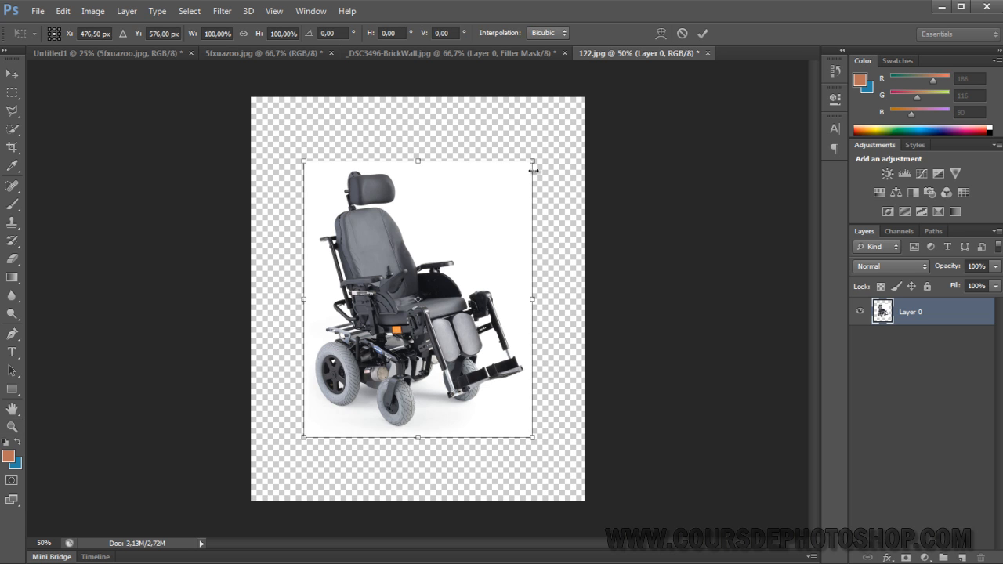
{"action": "left_click_drag", "start_coordinate": [533, 170], "coordinate": [614, 122]}
{"action": "key", "text": "Return"}
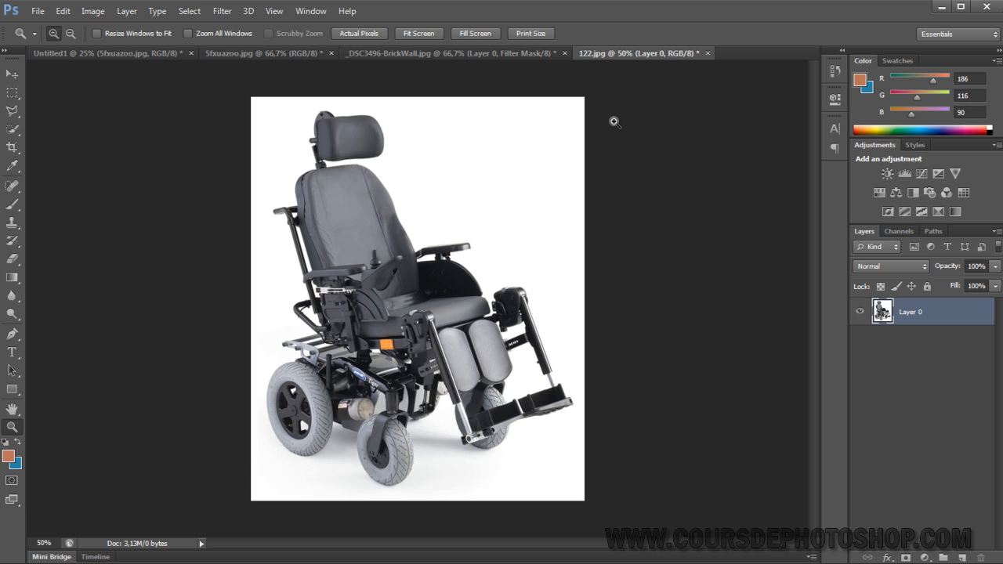
- Shrink the wheelchair layer around its centre, leaving a transparent border around it
{"action": "left_click", "coordinate": [357, 190]}
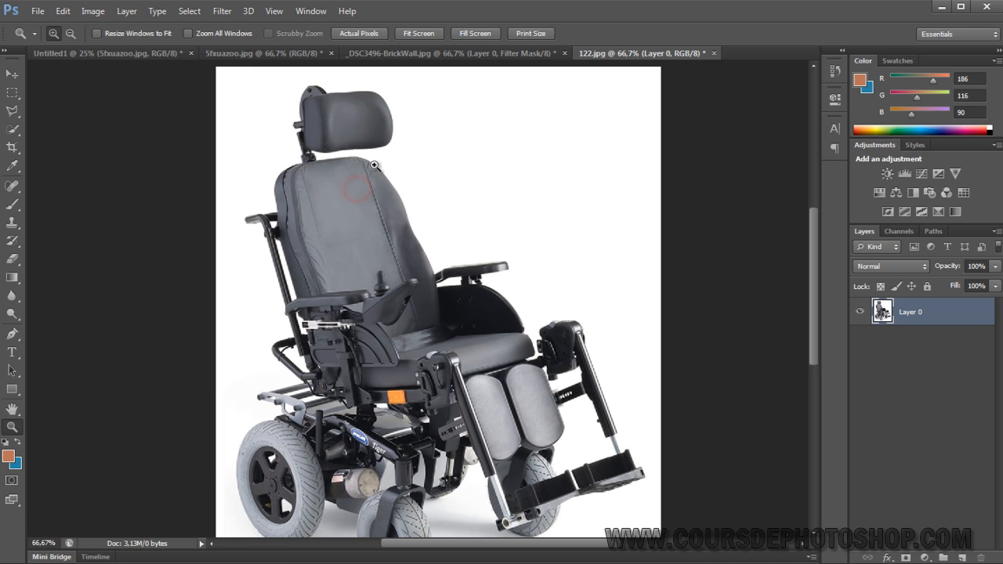
{"action": "left_click", "coordinate": [376, 232]}
{"action": "left_click_drag", "start_coordinate": [351, 190], "coordinate": [420, 322]}
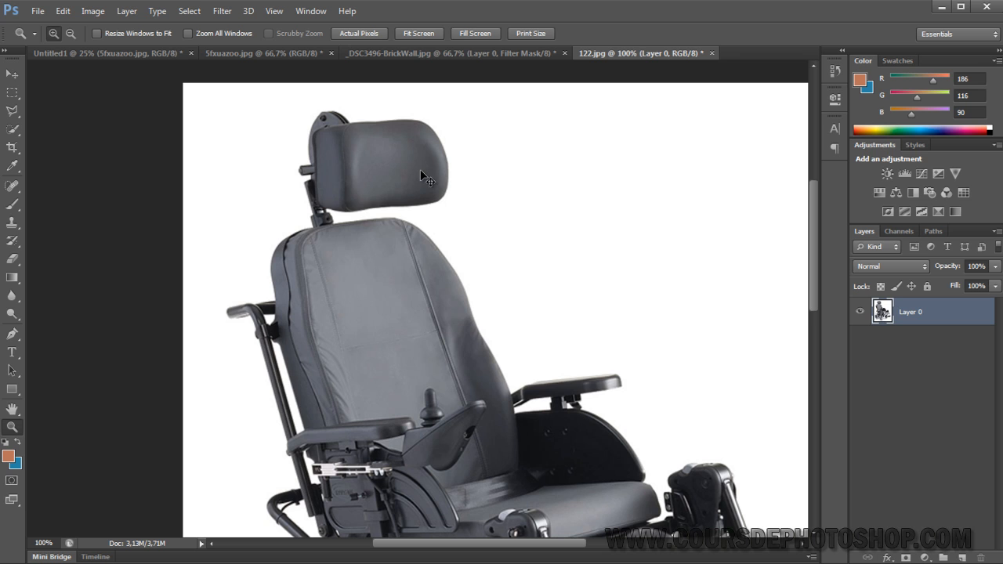
{"action": "key", "text": "ctrl+t"}
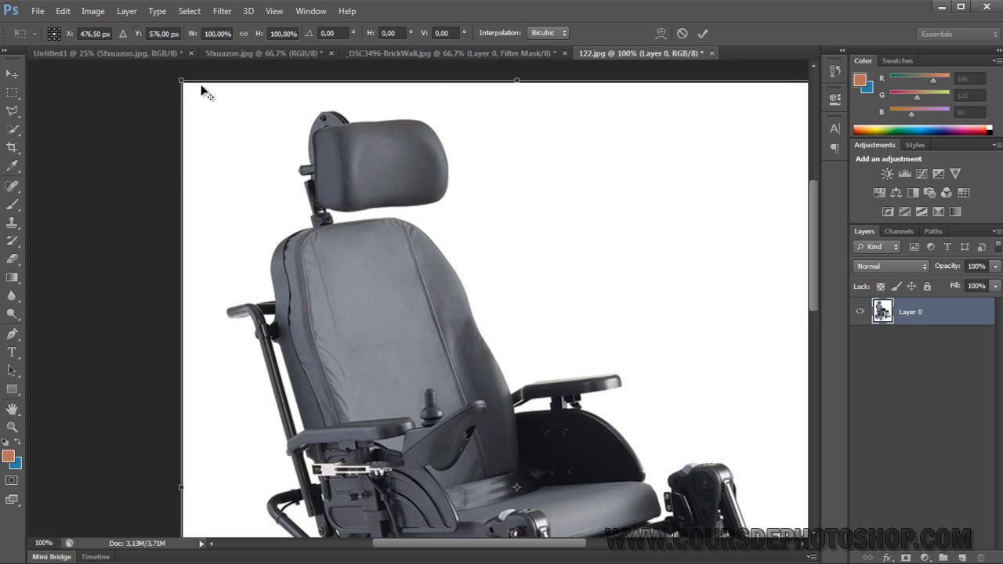
{"action": "left_click_drag", "start_coordinate": [183, 83], "coordinate": [249, 182]}
{"action": "key", "text": "Return"}
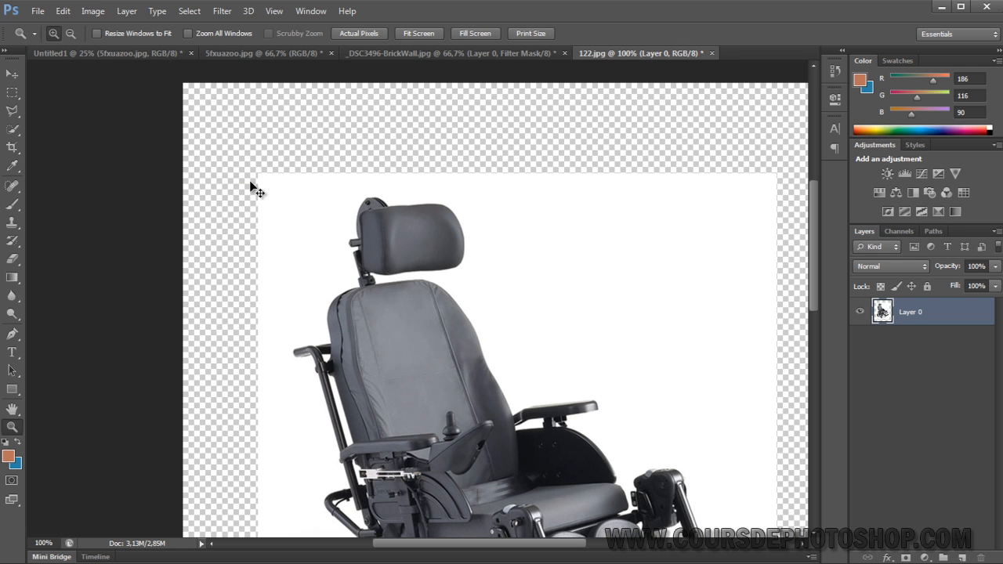
- Scale the layer up around its centre to about 130.5% so it covers the canvas
{"action": "key", "text": "ctrl+t"}
{"action": "left_click_drag", "start_coordinate": [258, 173], "coordinate": [176, 79]}
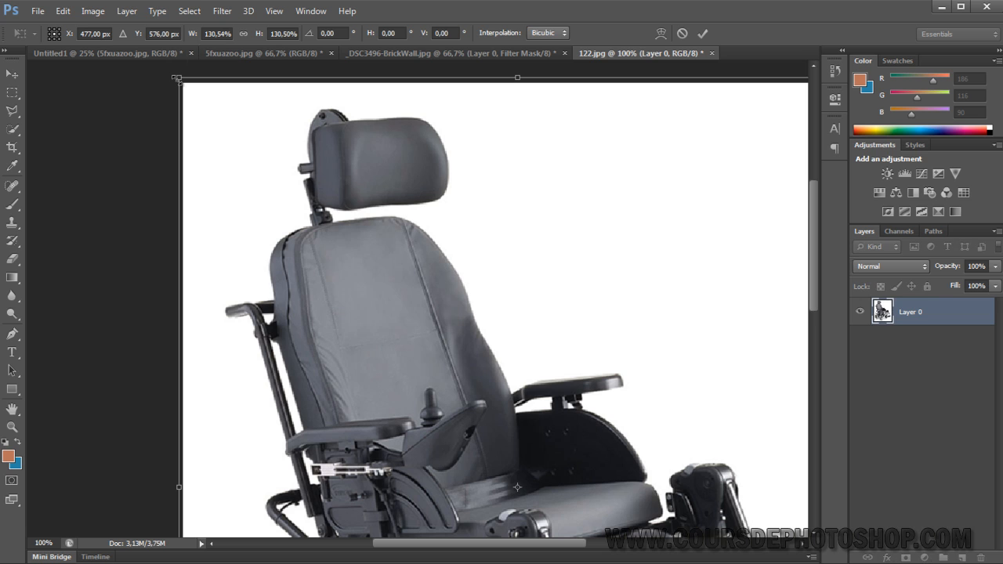
{"action": "key", "text": "Return"}
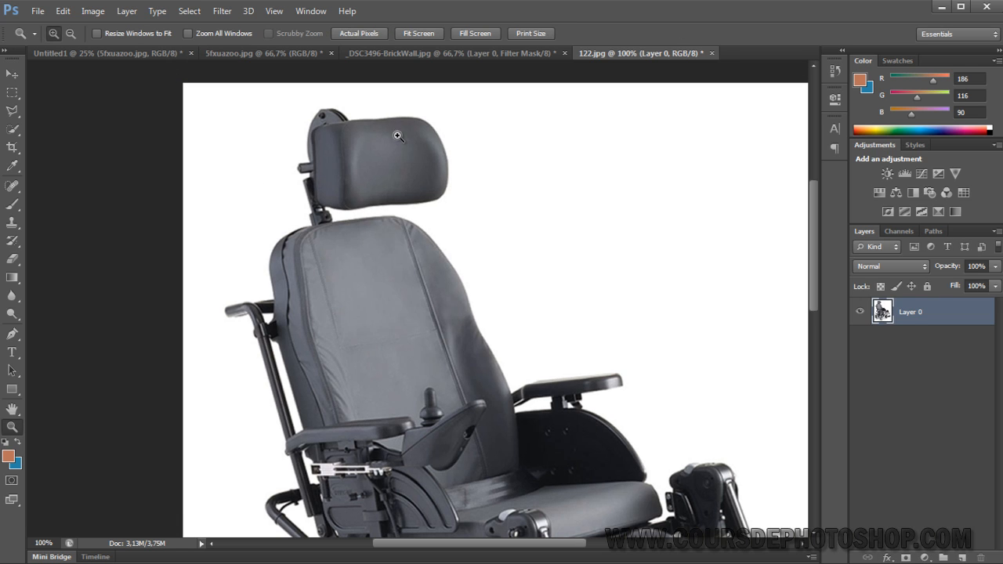
- Reduce the wheelchair layer around its centre to about 62% in width and height
{"action": "left_click_drag", "start_coordinate": [443, 403], "coordinate": [519, 247]}
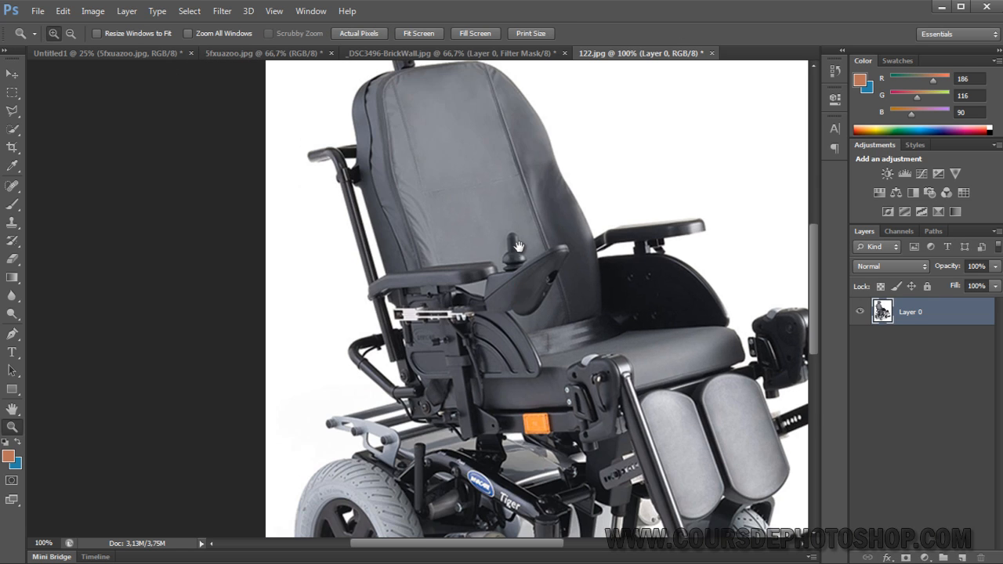
{"action": "left_click_drag", "start_coordinate": [482, 316], "coordinate": [396, 411]}
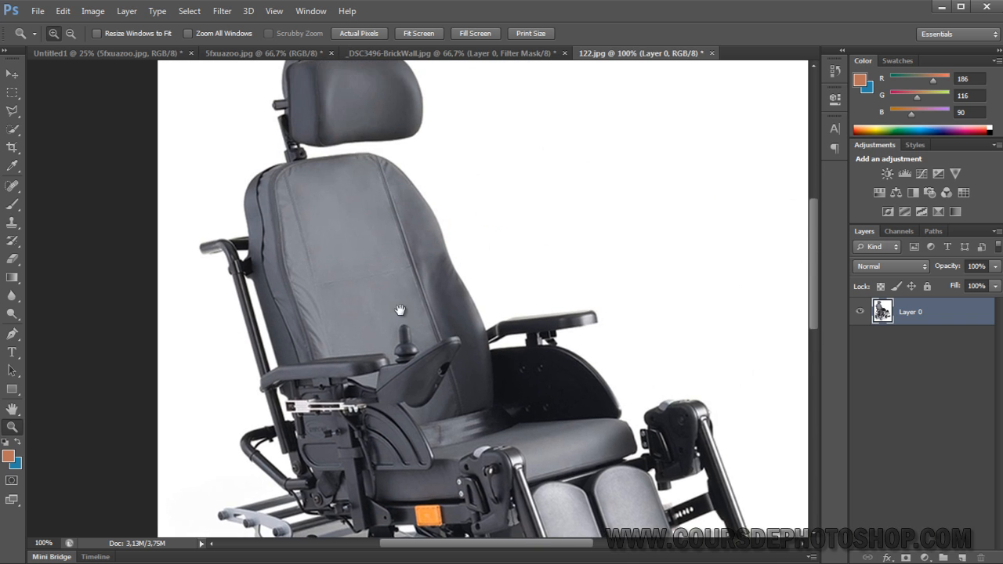
{"action": "left_click_drag", "start_coordinate": [408, 197], "coordinate": [372, 306]}
{"action": "key", "text": "ctrl+t"}
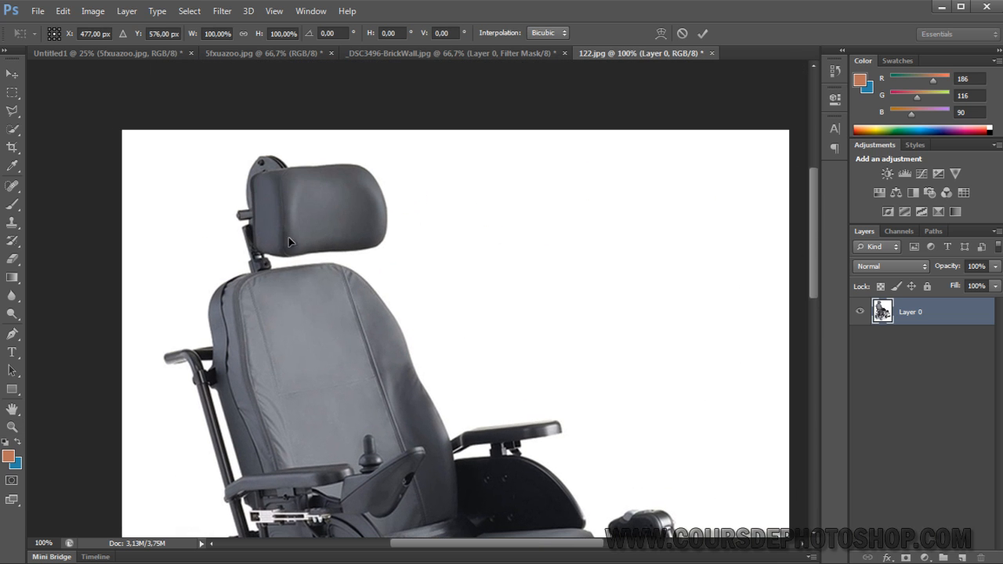
{"action": "left_click_drag", "start_coordinate": [115, 123], "coordinate": [243, 282]}
{"action": "key", "text": "Return"}
{"action": "key", "text": "z"}
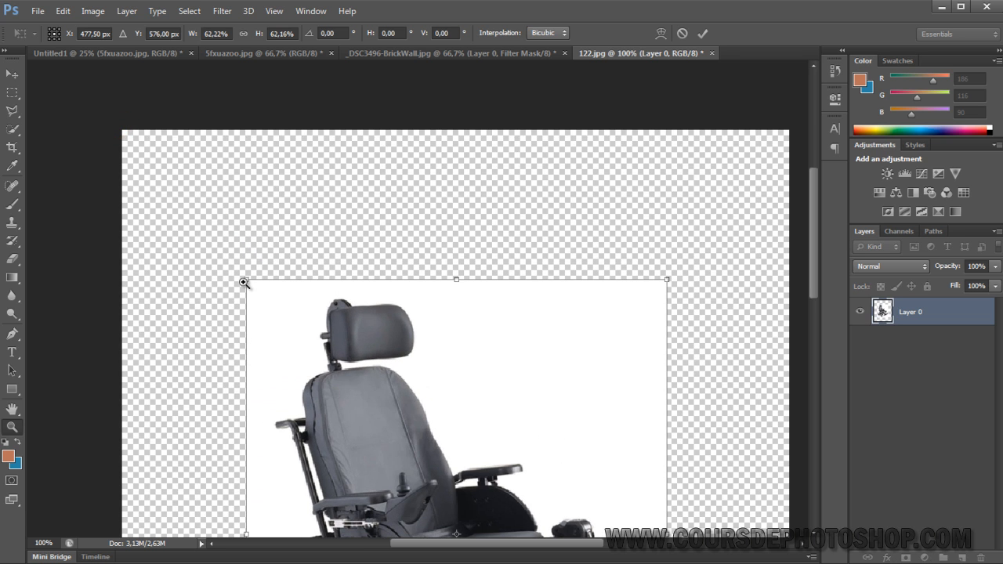
- Scale the wheelchair layer up once more around its centre to cover the whole canvas
{"action": "key", "text": "ctrl+t"}
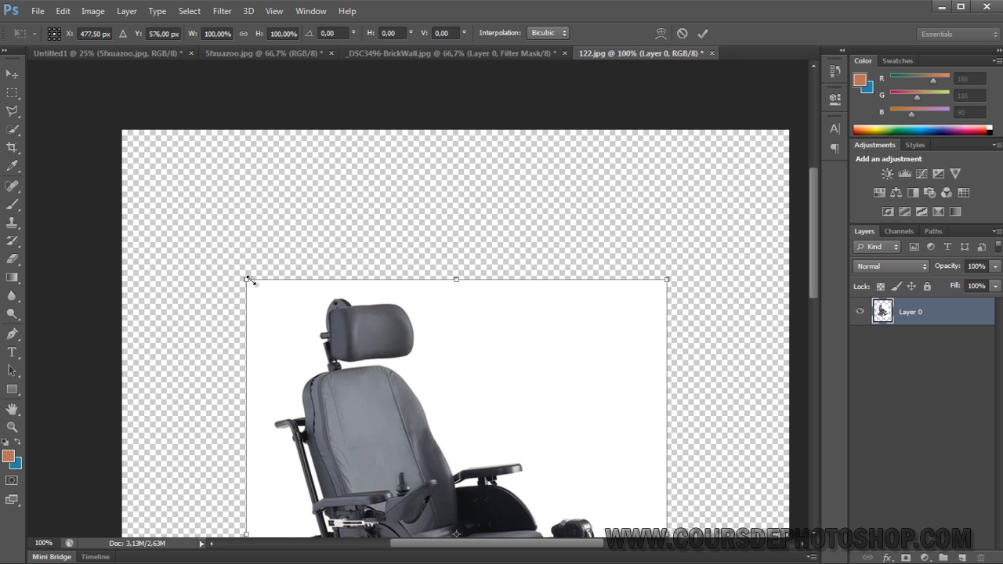
{"action": "left_click_drag", "start_coordinate": [249, 280], "coordinate": [100, 140]}
{"action": "key", "text": "Return"}
{"action": "key", "text": "z"}
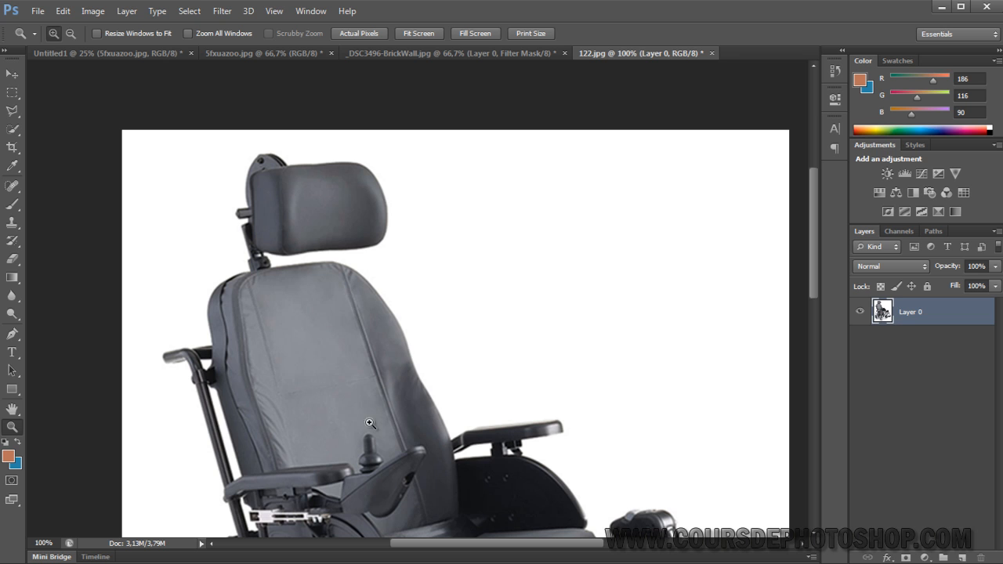
- Convert Layer 0 to a smart object
{"action": "mouse_move", "coordinate": [302, 374]}
{"action": "left_mouse_down"}
{"action": "mouse_move", "coordinate": [376, 345]}
{"action": "mouse_move", "coordinate": [430, 236]}
{"action": "mouse_move", "coordinate": [503, 177]}
{"action": "mouse_move", "coordinate": [418, 318]}
{"action": "left_mouse_up"}
{"action": "mouse_move", "coordinate": [435, 197]}
{"action": "left_mouse_down"}
{"action": "mouse_move", "coordinate": [444, 307]}
{"action": "mouse_move", "coordinate": [442, 248]}
{"action": "mouse_move", "coordinate": [379, 271]}
{"action": "left_mouse_up"}
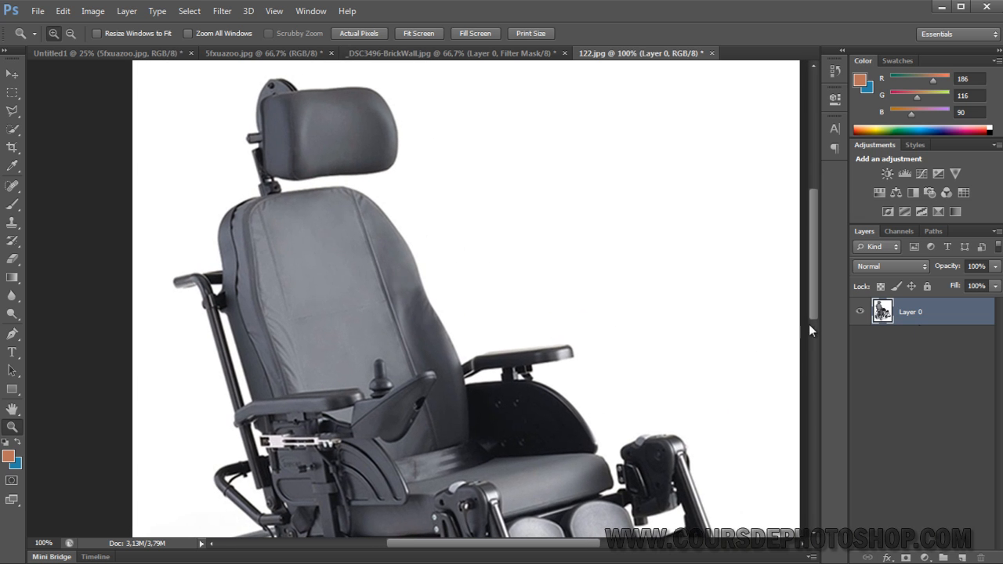
{"action": "right_click", "coordinate": [925, 312]}
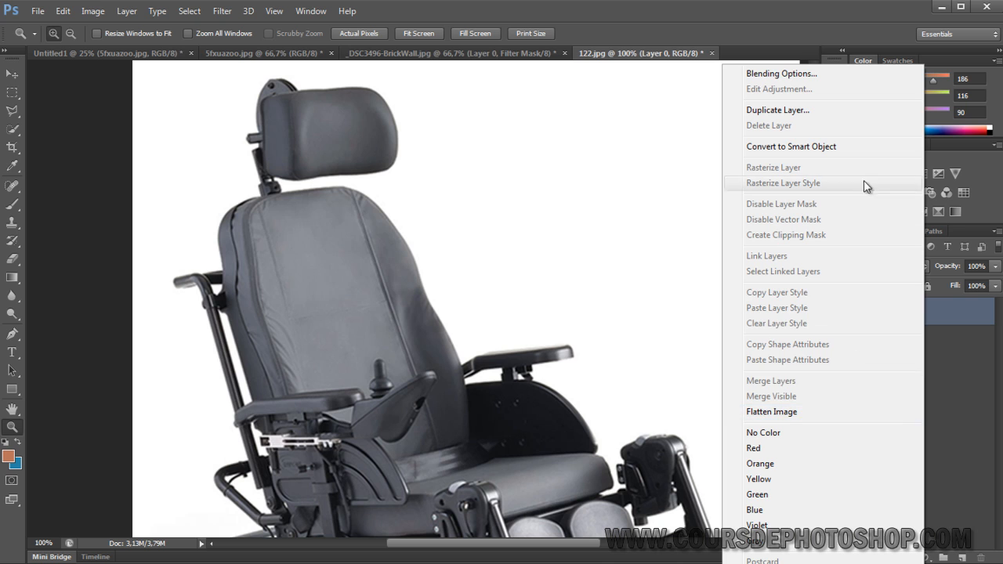
{"action": "left_click", "coordinate": [847, 146]}
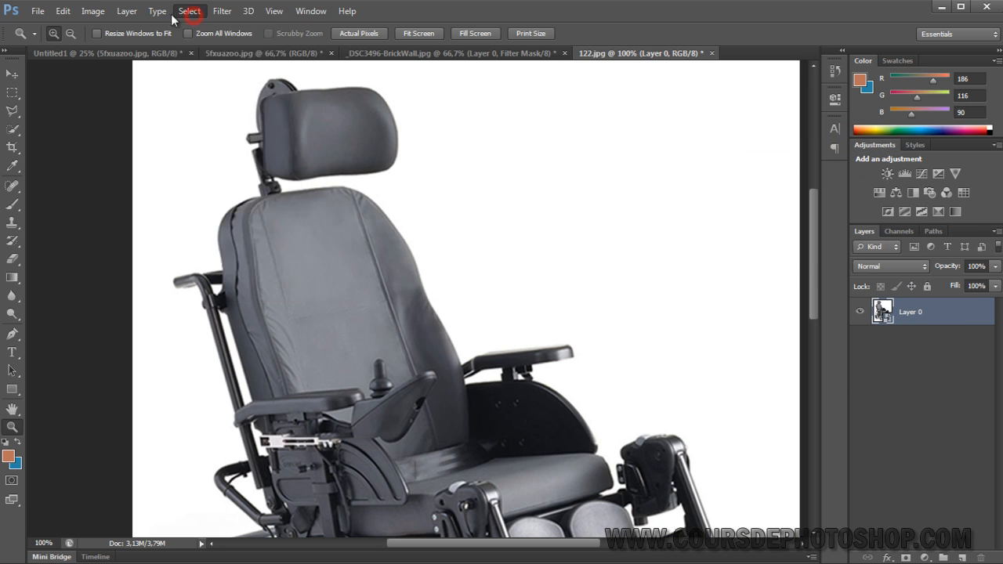
- Apply the Sharpen filter to Layer 0 as a smart filter
{"action": "left_click", "coordinate": [222, 11]}
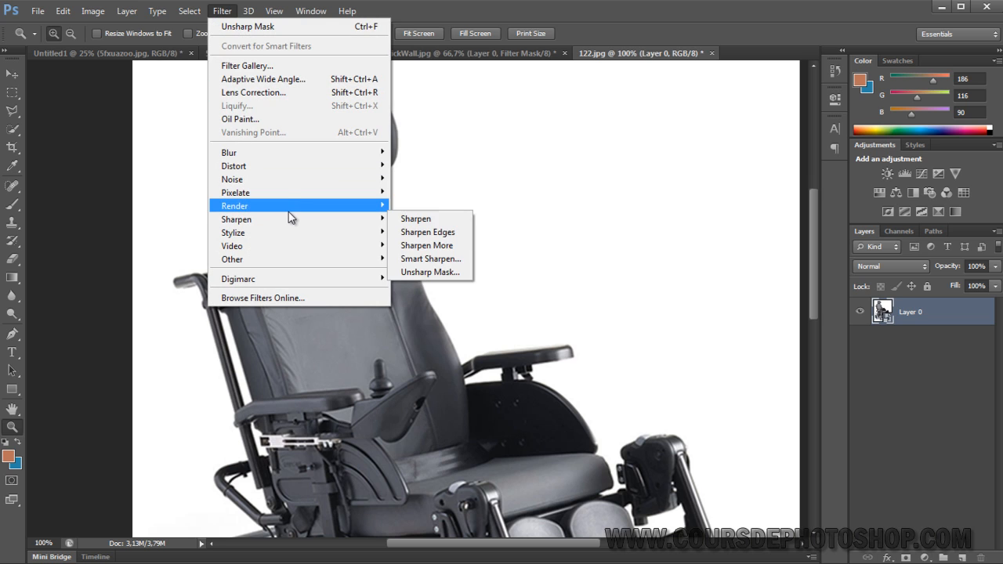
{"action": "mouse_move", "coordinate": [290, 219]}
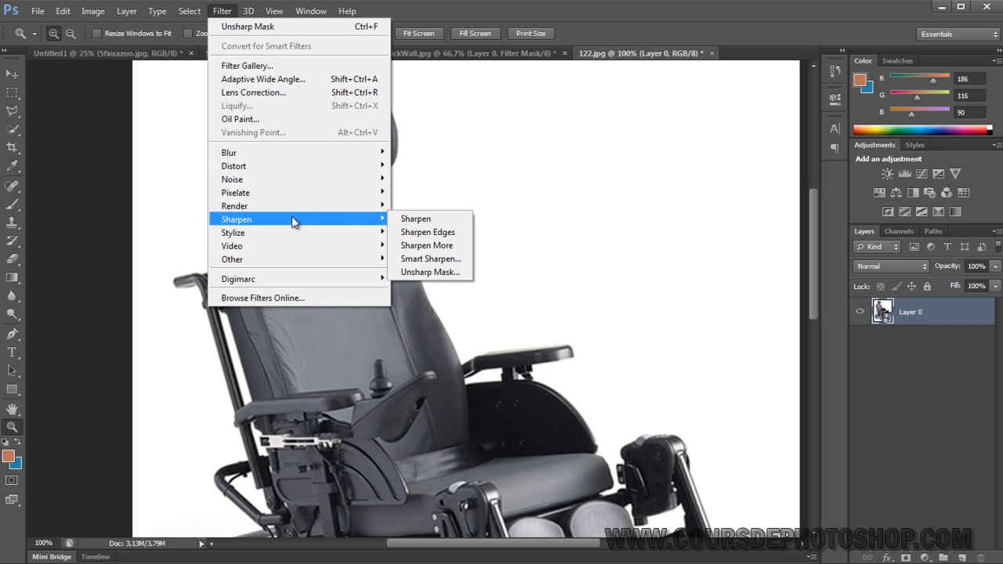
{"action": "left_click", "coordinate": [416, 220]}
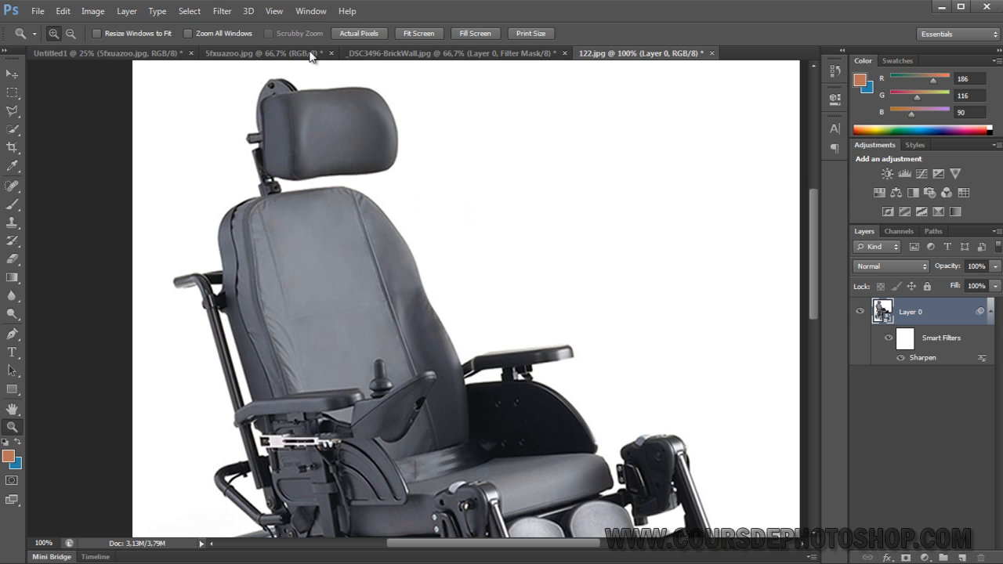
- Reapply the Sharpen filter twice, and hide and show all three smart filters to compare the result
{"action": "left_click", "coordinate": [222, 11]}
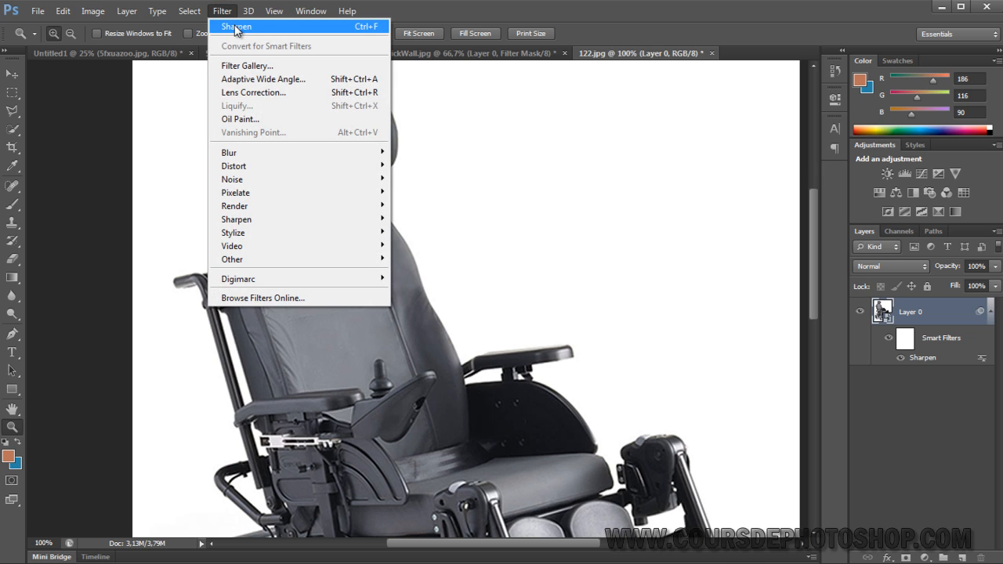
{"action": "left_click", "coordinate": [235, 28]}
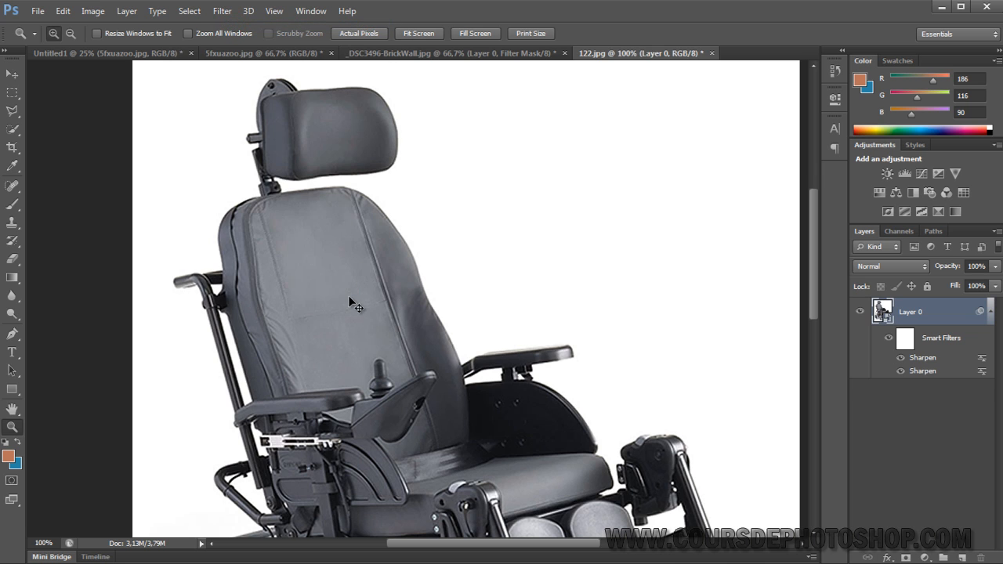
{"action": "key", "text": "ctrl+f"}
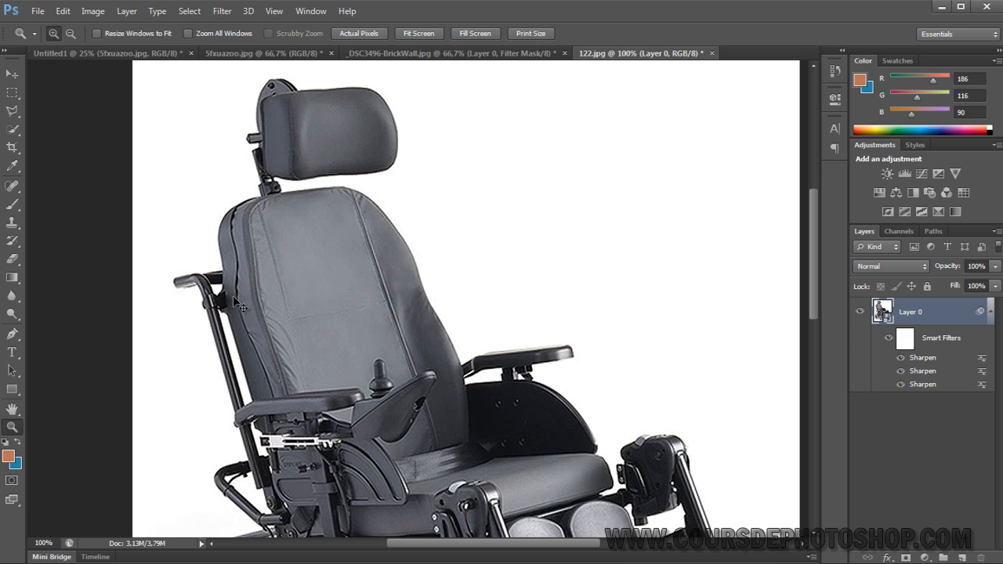
{"action": "left_click", "coordinate": [900, 360]}
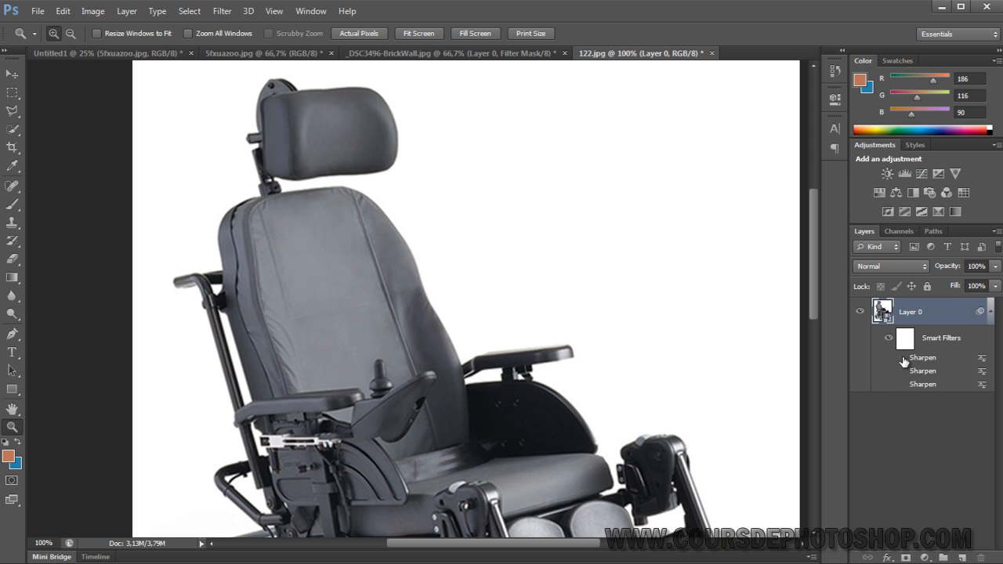
{"action": "left_click_drag", "start_coordinate": [900, 358], "coordinate": [900, 385]}
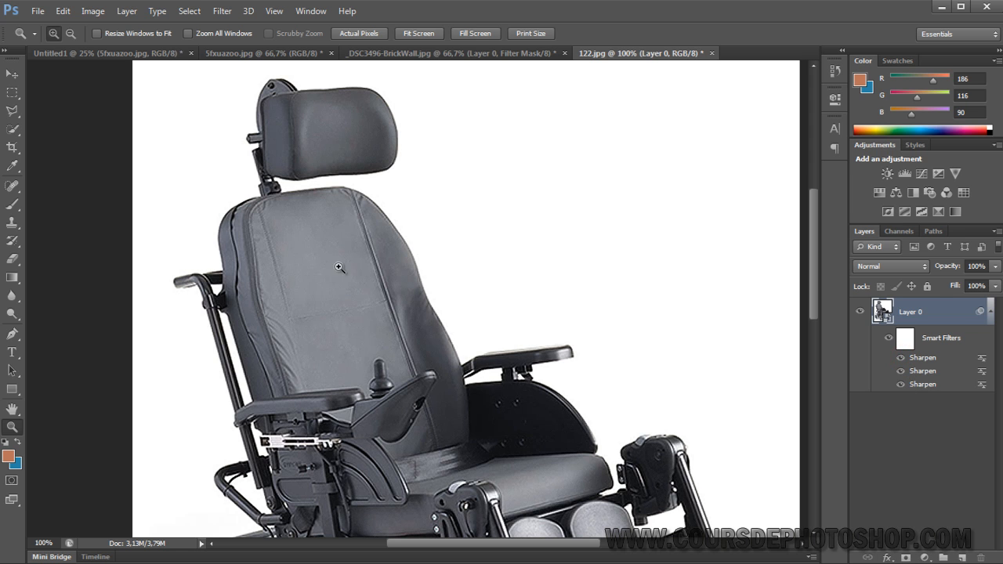
- Apply the Sharpen filter five more times and hide all but the top two smart filters
{"action": "key", "text": "ctrl+f"}
{"action": "key", "text": "ctrl+f"}
{"action": "key", "text": "ctrl+f"}
{"action": "key", "text": "ctrl+f"}
{"action": "key", "text": "ctrl+f"}
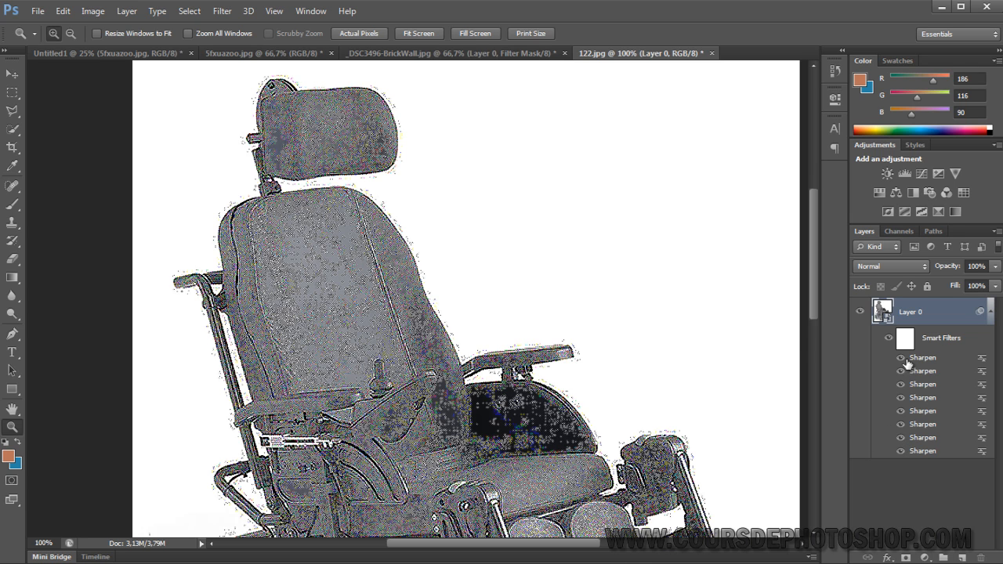
{"action": "mouse_move", "coordinate": [907, 392]}
{"action": "left_mouse_down"}
{"action": "mouse_move", "coordinate": [900, 451]}
{"action": "mouse_move", "coordinate": [900, 384]}
{"action": "left_mouse_up"}
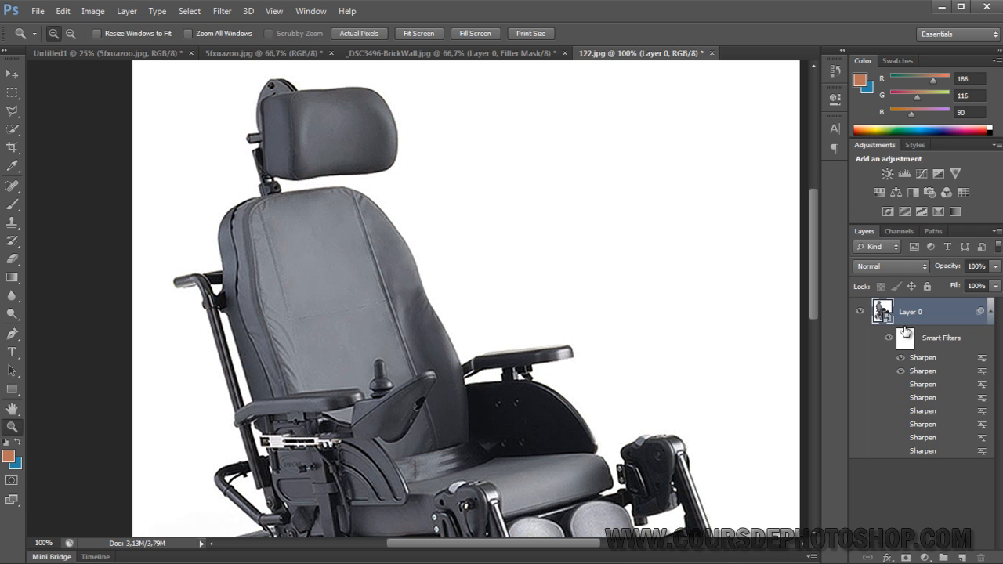
- Delete all the smart filters from Layer 0
{"action": "left_click", "coordinate": [928, 387]}
{"action": "left_click", "coordinate": [929, 454]}
{"action": "left_click_drag", "start_coordinate": [928, 363], "coordinate": [922, 344]}
{"action": "left_click", "coordinate": [905, 339]}
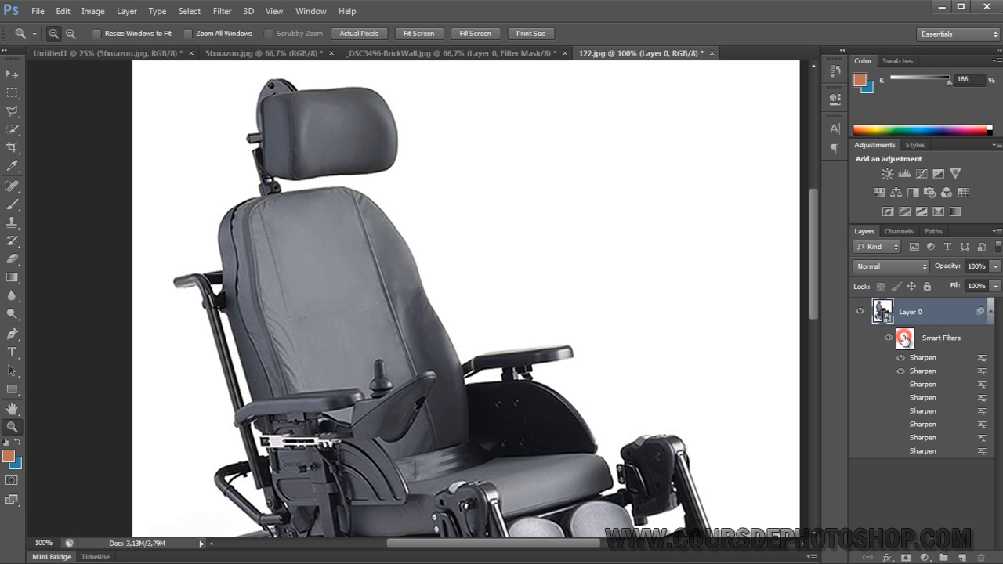
{"action": "left_click_drag", "start_coordinate": [906, 338], "coordinate": [981, 559]}
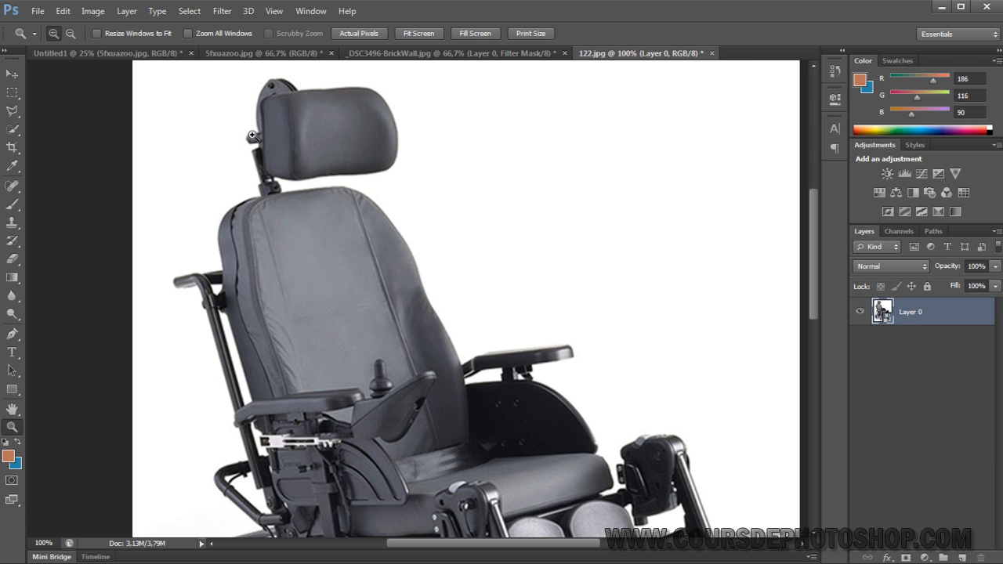
- Apply the Sharpen Edges filter to Layer 0 four times, and delete the resulting smart filters
{"action": "left_click", "coordinate": [158, 11]}
{"action": "mouse_move", "coordinate": [206, 13]}
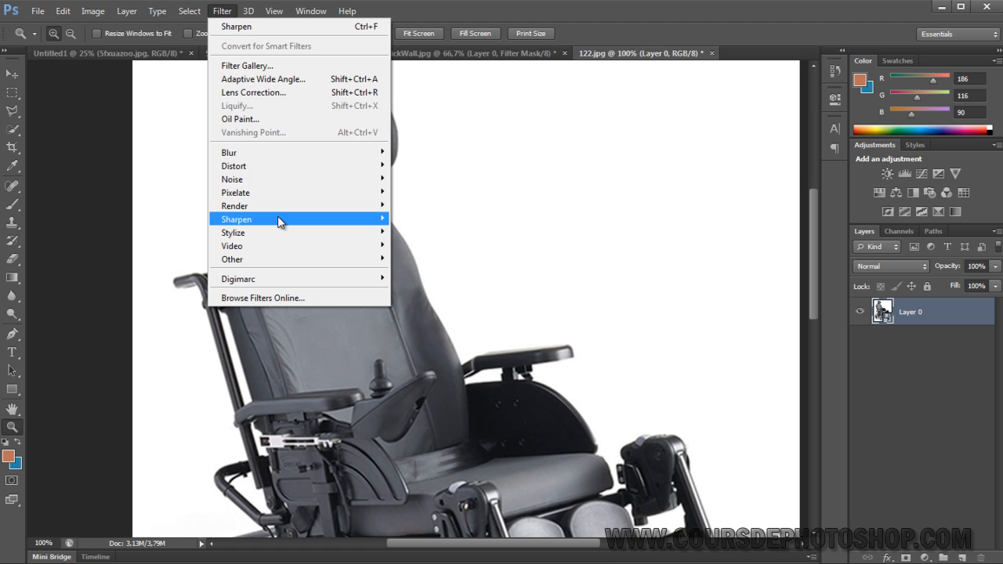
{"action": "mouse_move", "coordinate": [278, 219]}
{"action": "left_click", "coordinate": [448, 233]}
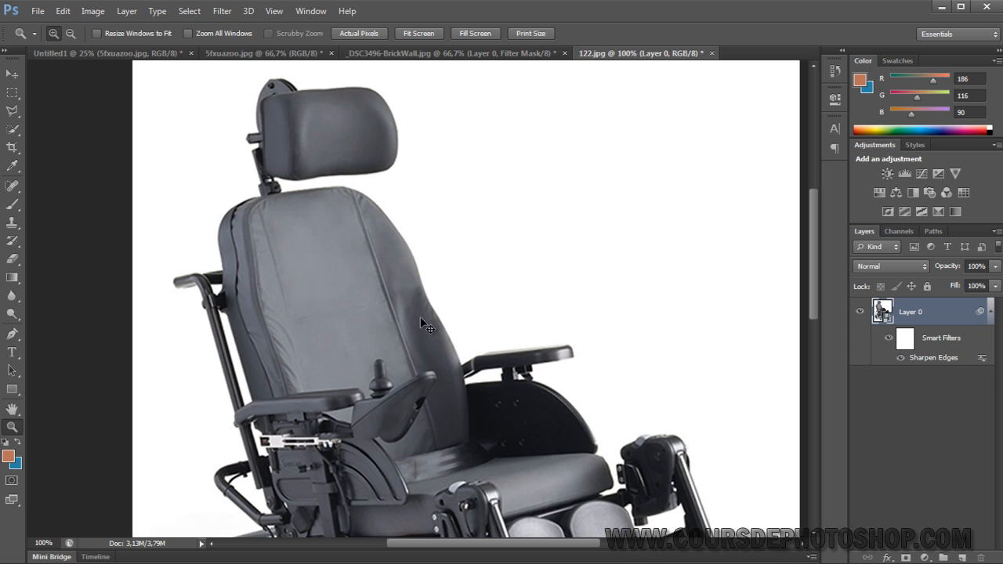
{"action": "key", "text": "ctrl+f"}
{"action": "key", "text": "ctrl+f"}
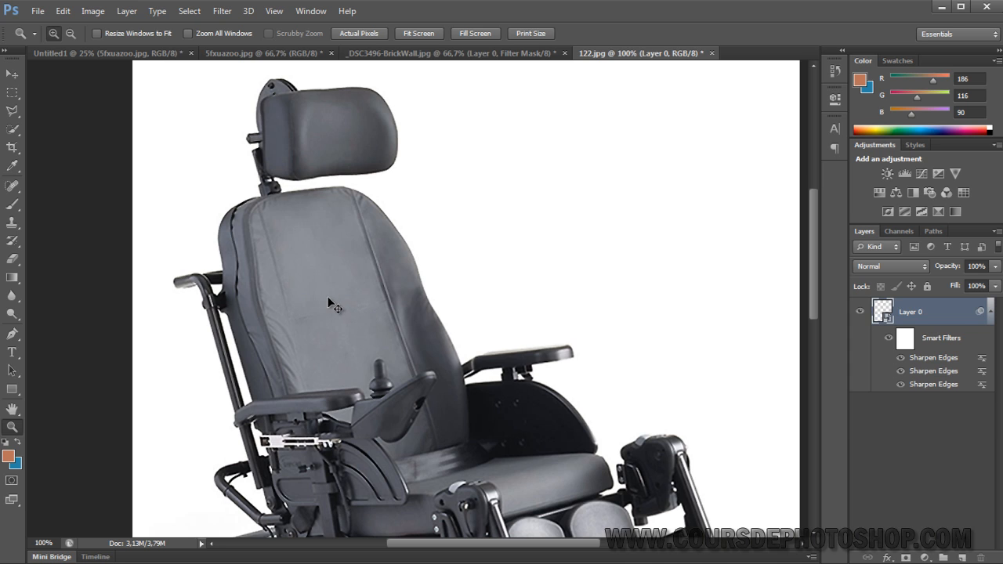
{"action": "key", "text": "ctrl+f"}
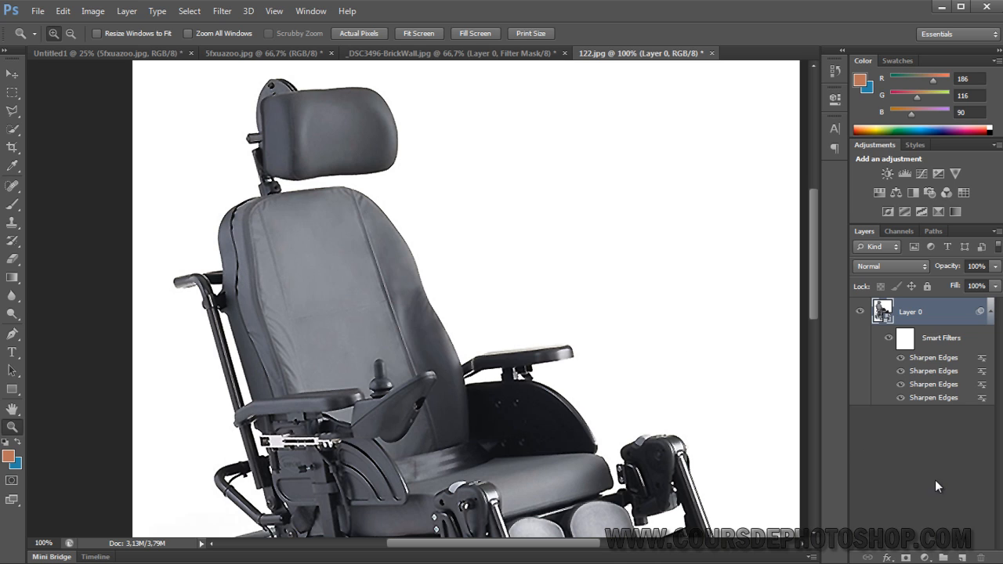
{"action": "left_click_drag", "start_coordinate": [941, 338], "coordinate": [983, 558]}
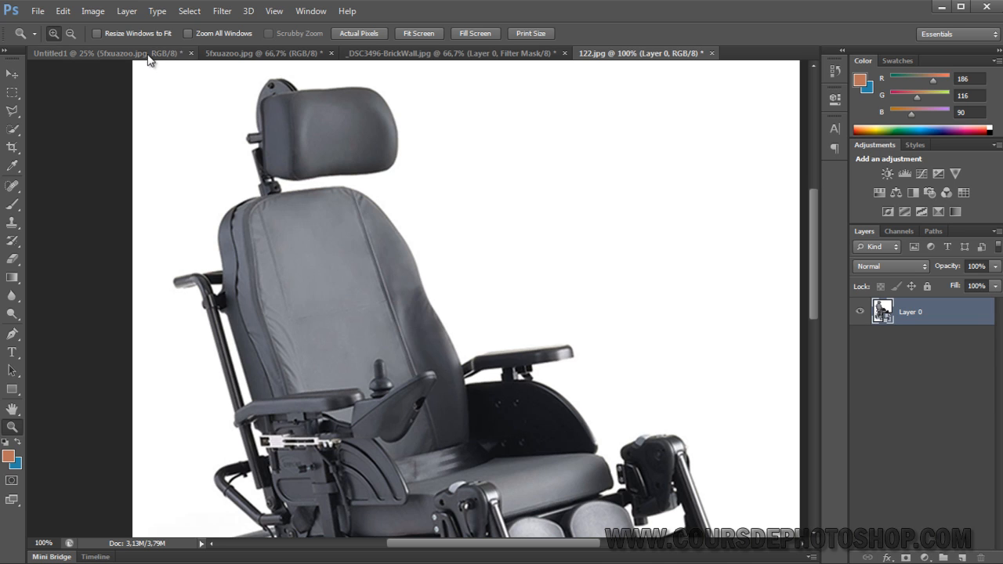
- Apply the Sharpen More filter to Layer 0 three times, and delete the resulting smart filters
{"action": "left_click", "coordinate": [220, 12]}
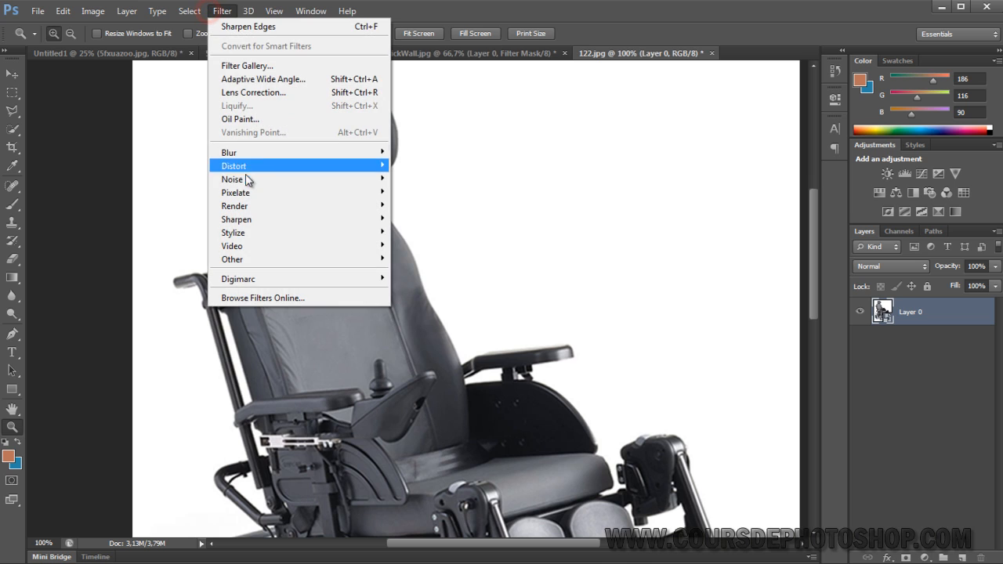
{"action": "mouse_move", "coordinate": [282, 219]}
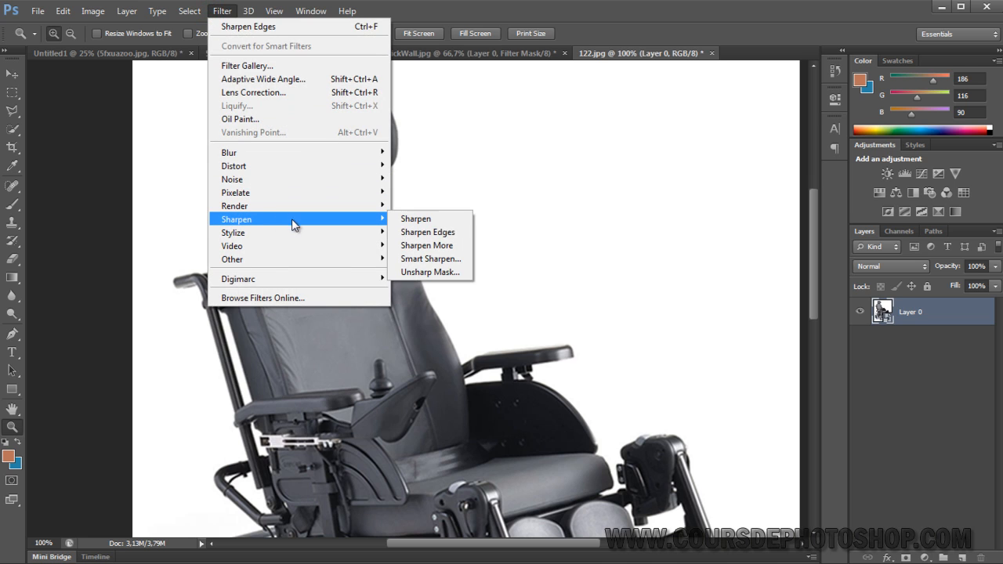
{"action": "left_click", "coordinate": [427, 246]}
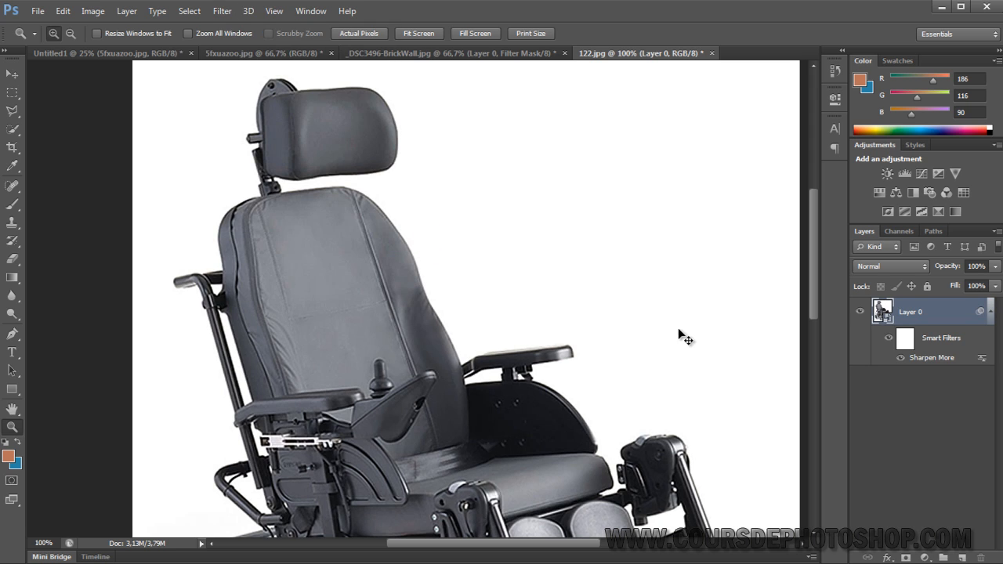
{"action": "key", "text": "ctrl+f"}
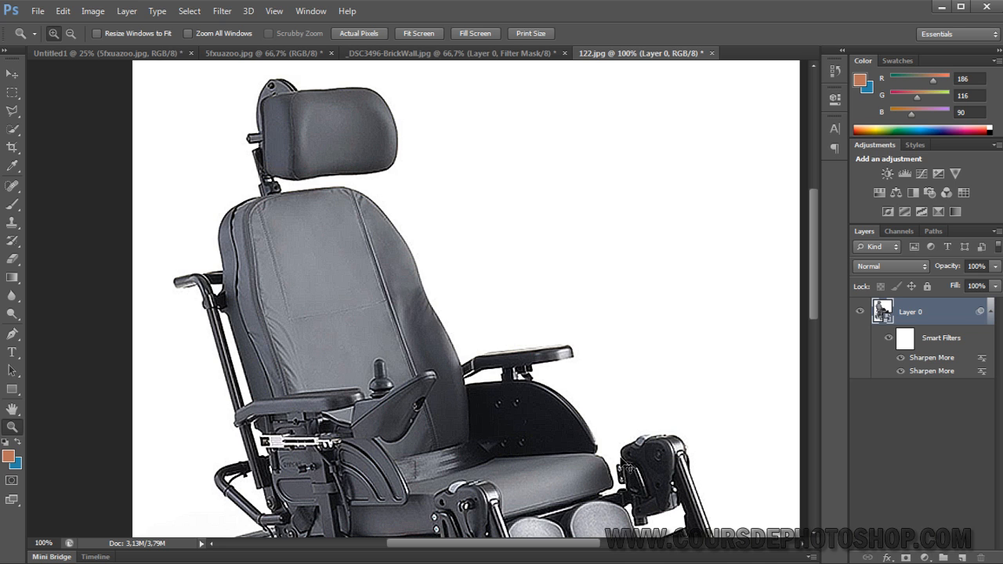
{"action": "key", "text": "ctrl+f"}
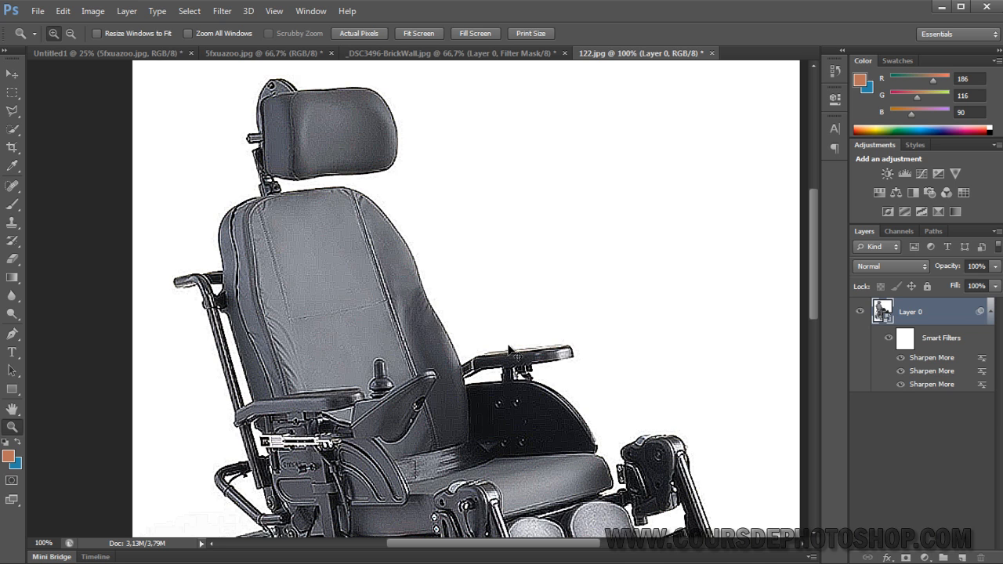
{"action": "left_click_drag", "start_coordinate": [937, 349], "coordinate": [979, 556]}
- Start an Unsharp Mask on Layer 0 and try an amount of 97%, a radius of 44.1 pixels and a threshold of 98 levels
{"action": "left_click", "coordinate": [219, 10]}
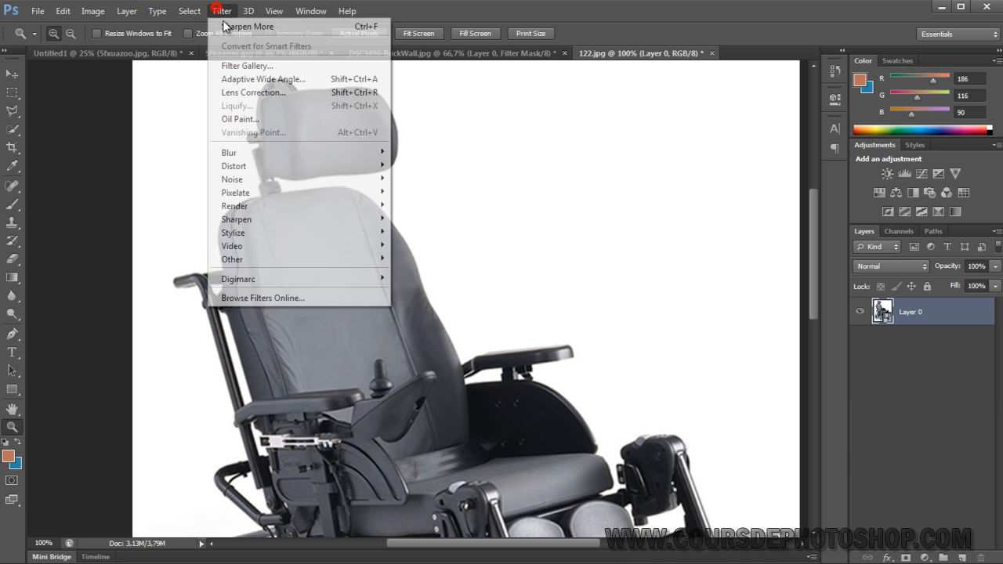
{"action": "mouse_move", "coordinate": [272, 221]}
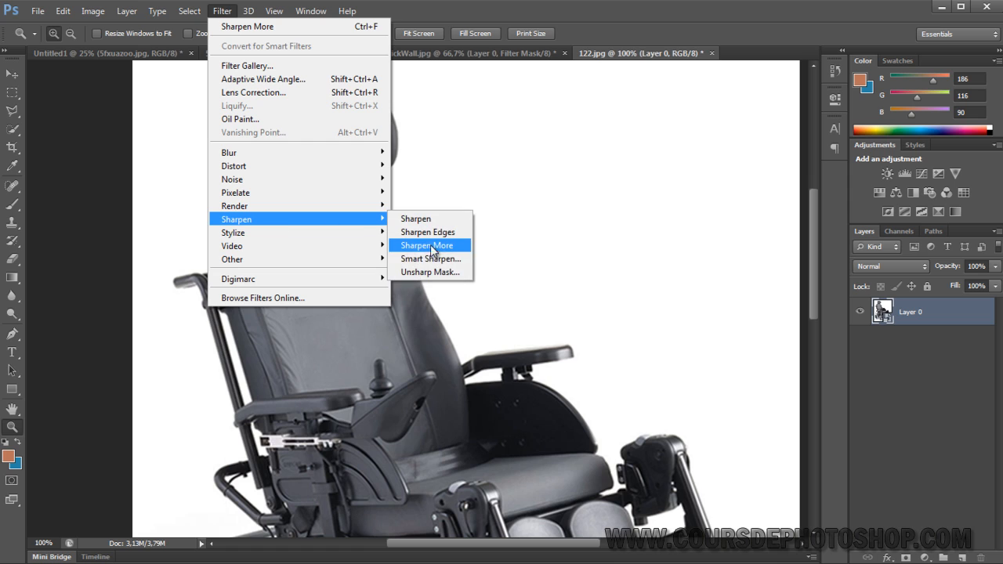
{"action": "left_click", "coordinate": [462, 273]}
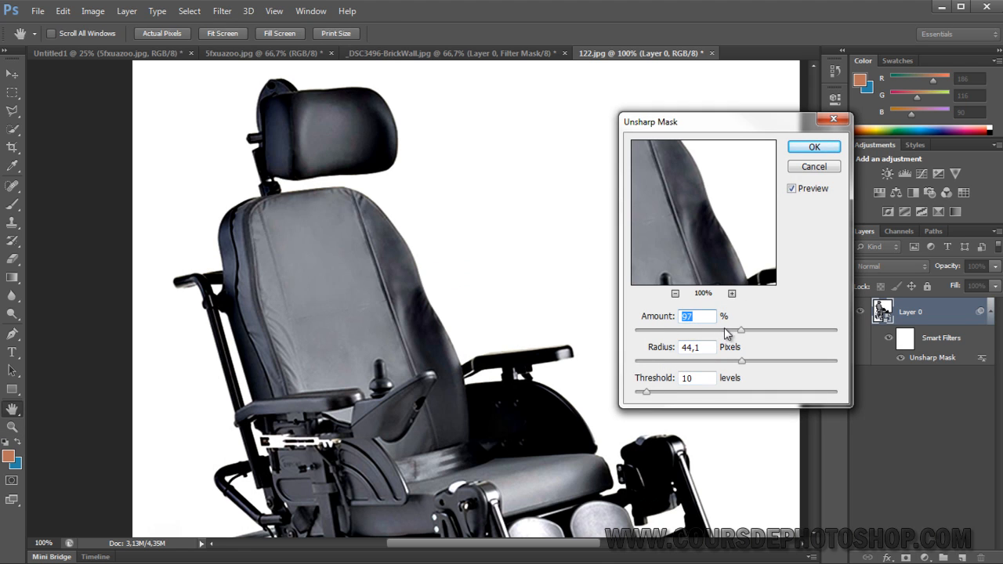
{"action": "left_click_drag", "start_coordinate": [644, 392], "coordinate": [744, 401]}
{"action": "left_click", "coordinate": [685, 394]}
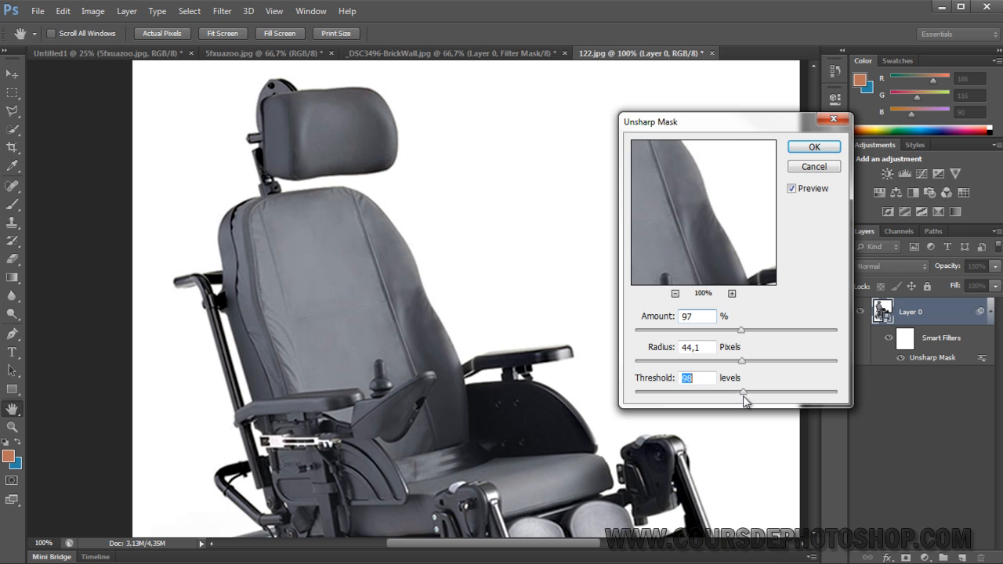
- Try an Unsharp Mask amount of 137%, a radius of 5.2 pixels and a threshold of 10 levels
{"action": "left_click_drag", "start_coordinate": [743, 362], "coordinate": [671, 362]}
{"action": "left_click_drag", "start_coordinate": [744, 332], "coordinate": [666, 330]}
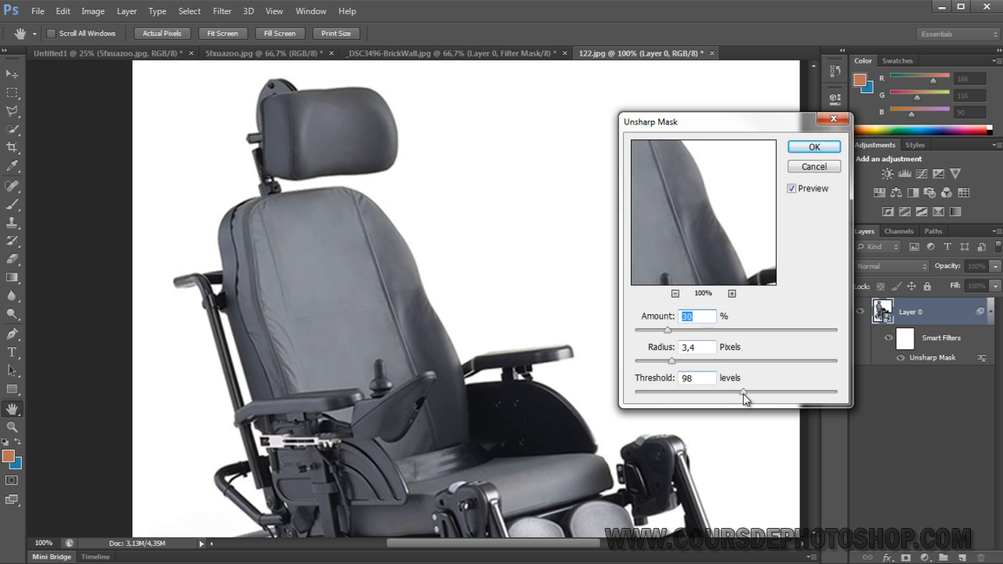
{"action": "left_click_drag", "start_coordinate": [742, 394], "coordinate": [647, 397]}
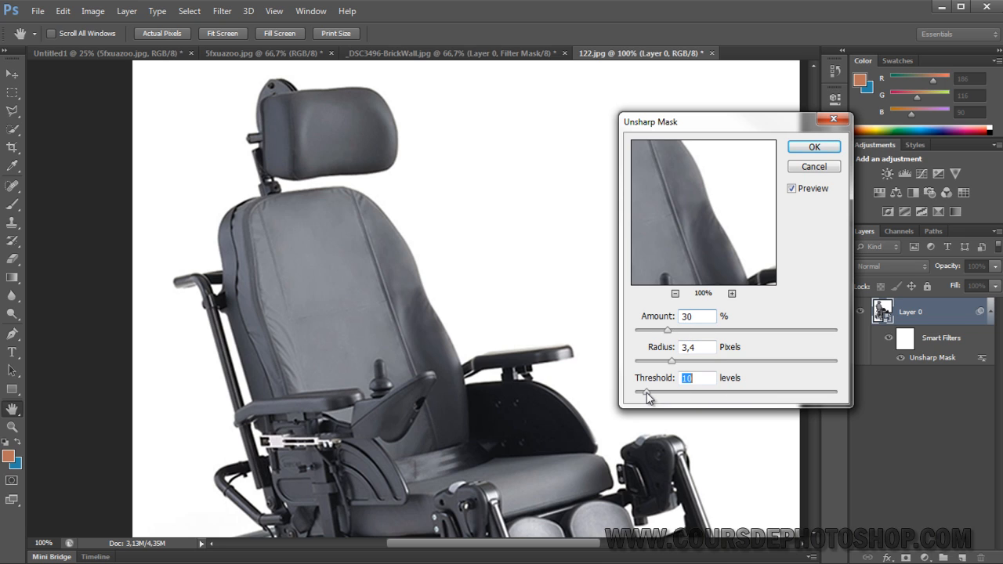
{"action": "left_click", "coordinate": [671, 361]}
{"action": "left_click", "coordinate": [691, 347]}
{"action": "left_click_drag", "start_coordinate": [670, 333], "coordinate": [765, 338]}
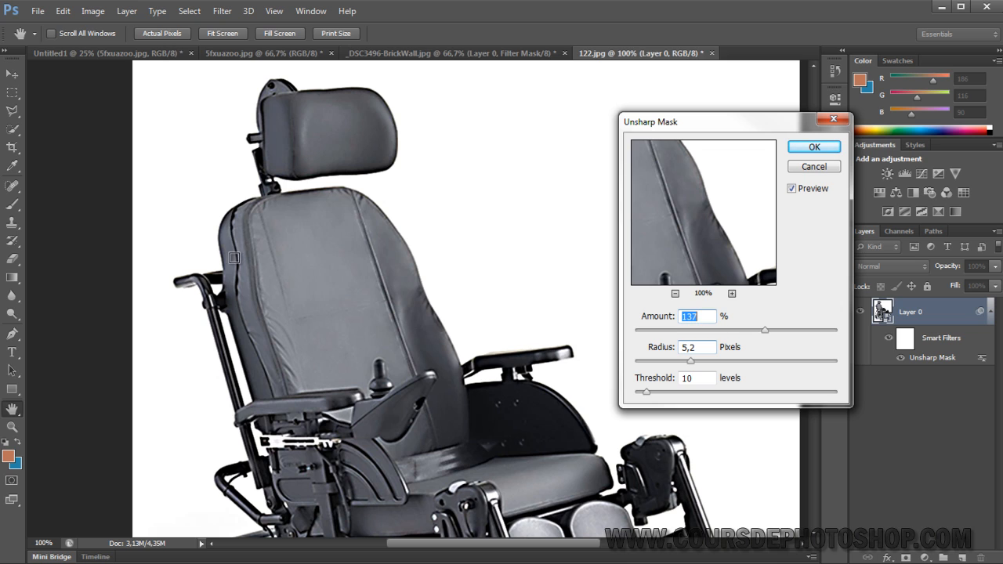
- Try an Unsharp Mask amount of 164%, a radius of 4.8 pixels and a threshold of 54 levels, and cancel the filter
{"action": "left_click_drag", "start_coordinate": [693, 363], "coordinate": [672, 396]}
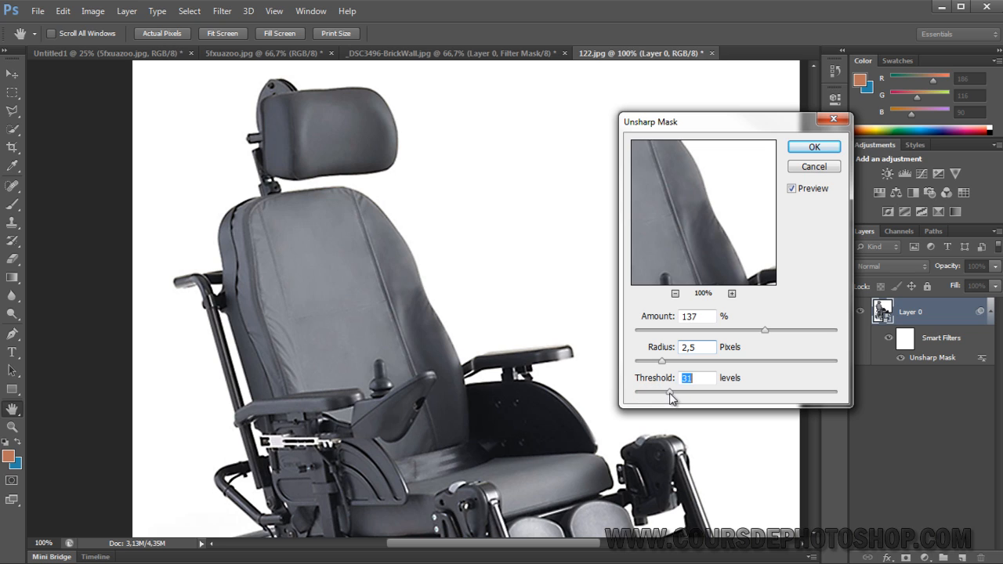
{"action": "mouse_move", "coordinate": [662, 361]}
{"action": "left_mouse_down"}
{"action": "mouse_move", "coordinate": [649, 364]}
{"action": "mouse_move", "coordinate": [672, 364]}
{"action": "left_mouse_up"}
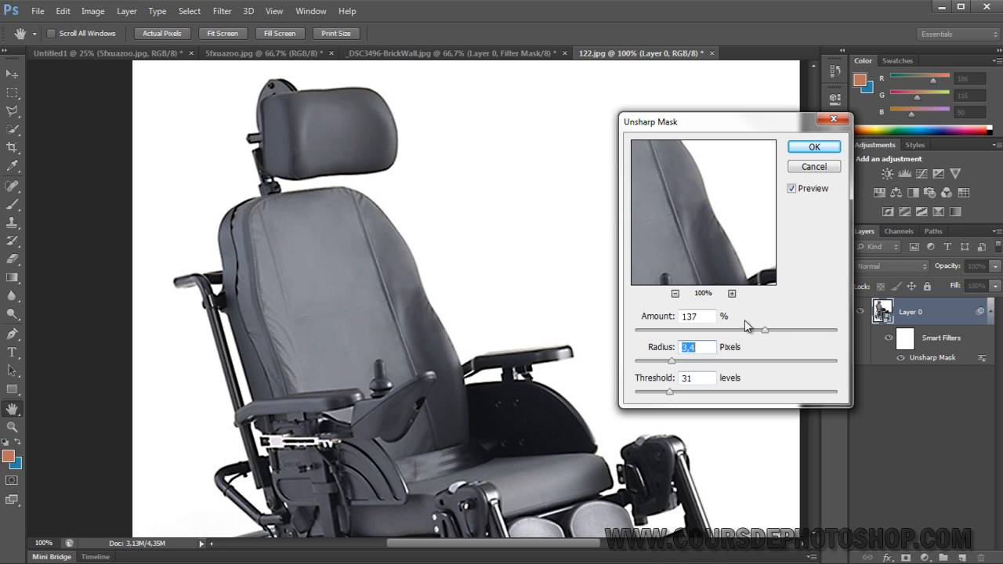
{"action": "left_click_drag", "start_coordinate": [765, 328], "coordinate": [779, 330]}
{"action": "left_click_drag", "start_coordinate": [670, 363], "coordinate": [688, 363]}
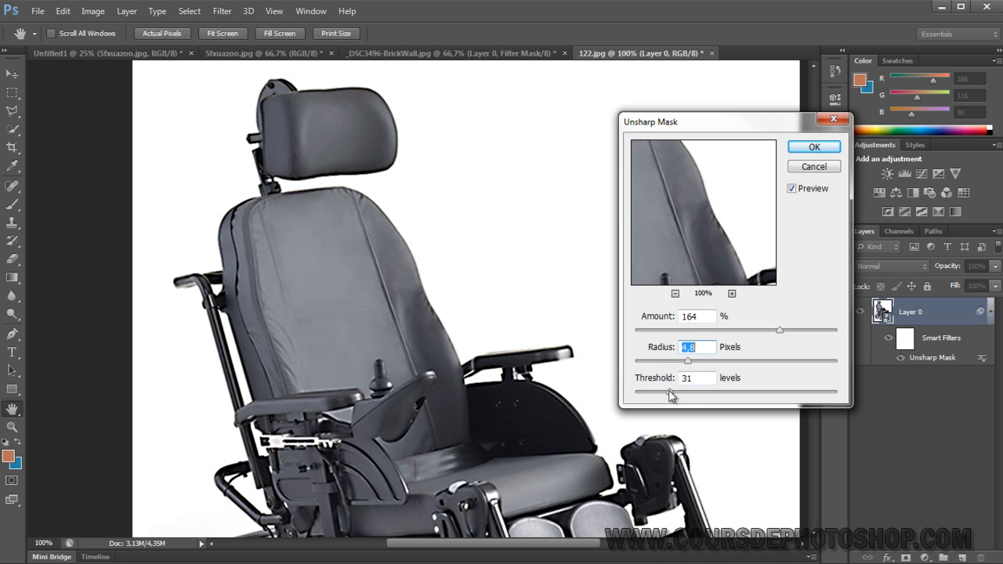
{"action": "left_click_drag", "start_coordinate": [665, 397], "coordinate": [697, 398]}
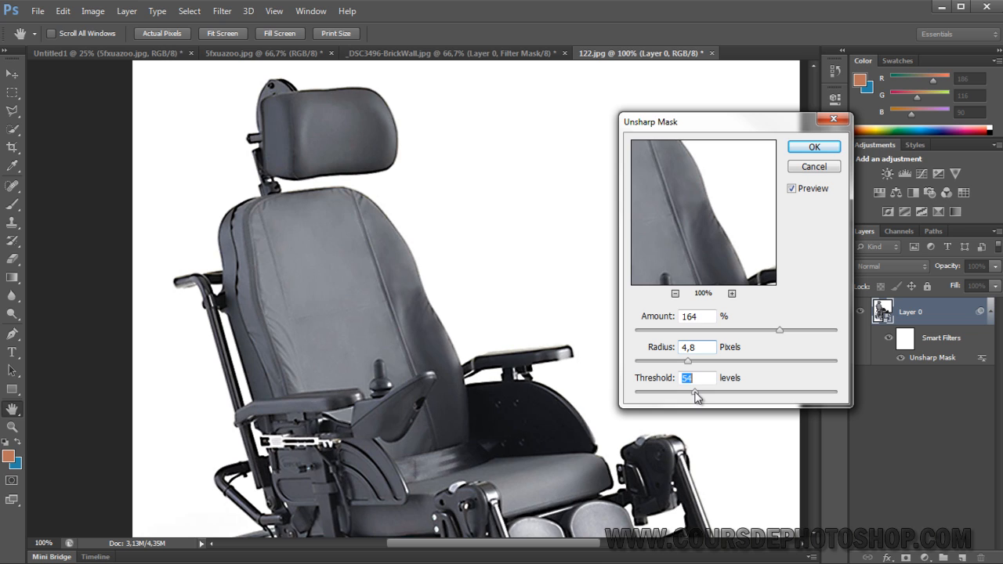
{"action": "left_click", "coordinate": [812, 166]}
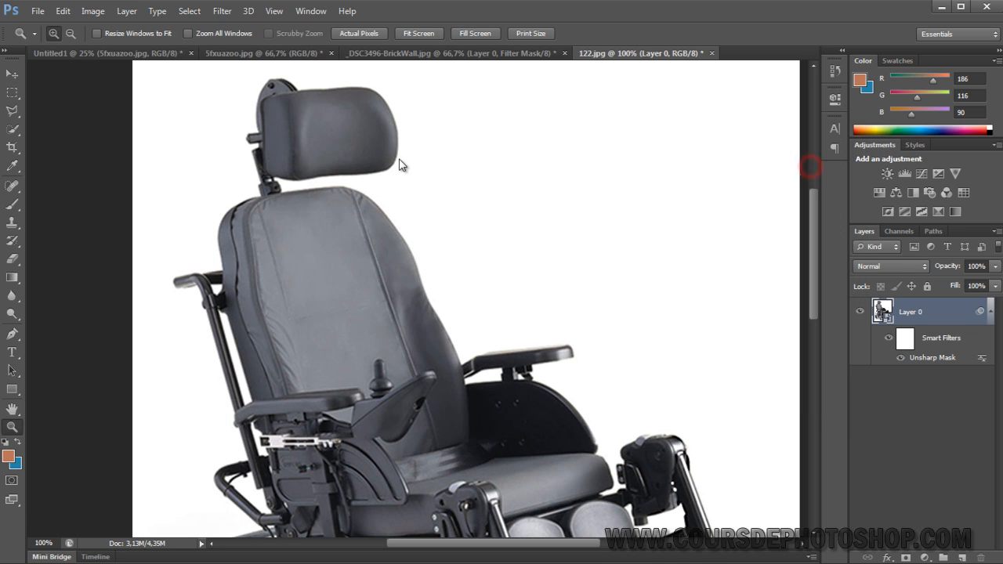
- Apply Smart Sharpen to Layer 0 with an amount of 100%, a radius of 2.0 px and Gaussian Blur removal
{"action": "left_click", "coordinate": [187, 11]}
{"action": "mouse_move", "coordinate": [222, 11]}
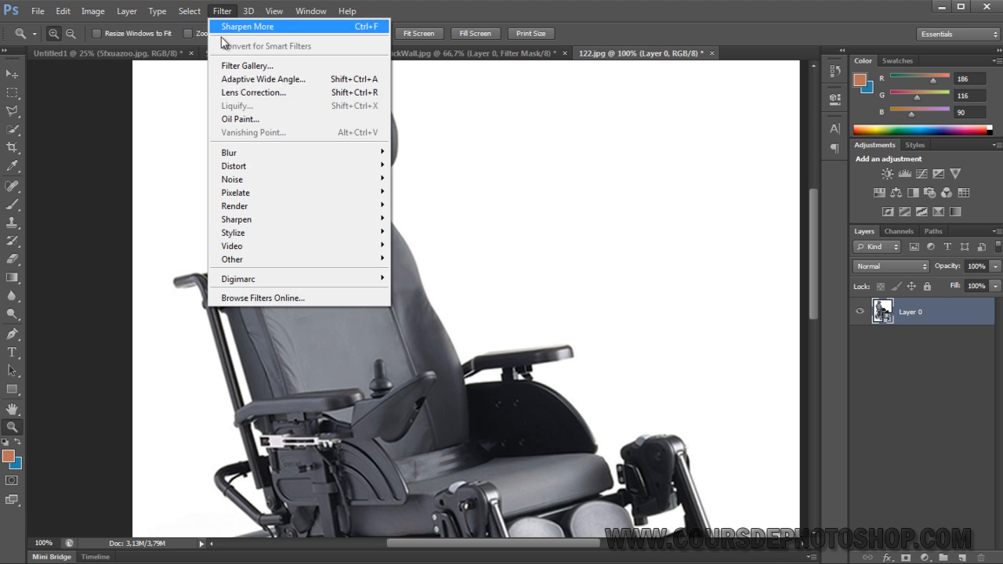
{"action": "mouse_move", "coordinate": [294, 207]}
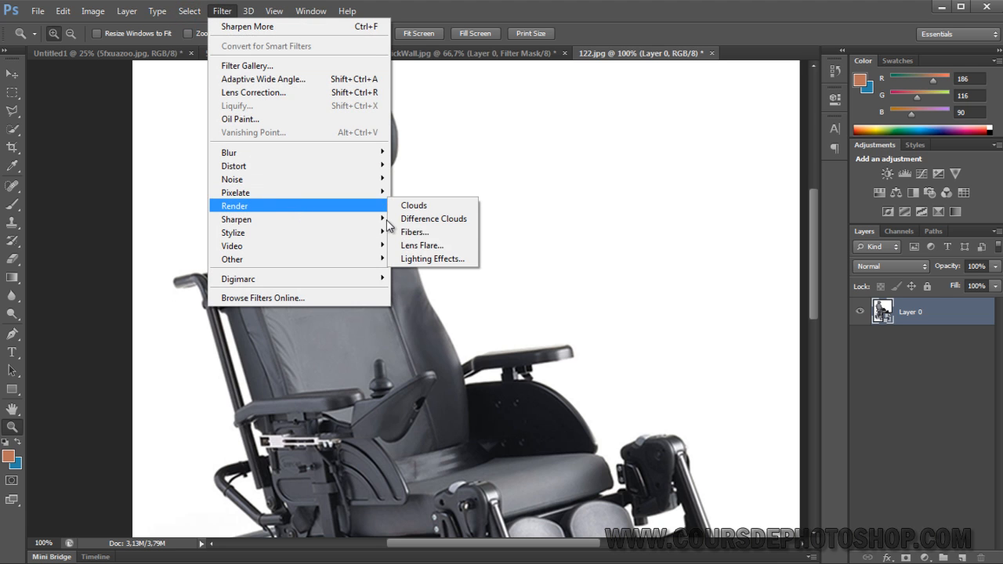
{"action": "mouse_move", "coordinate": [368, 223]}
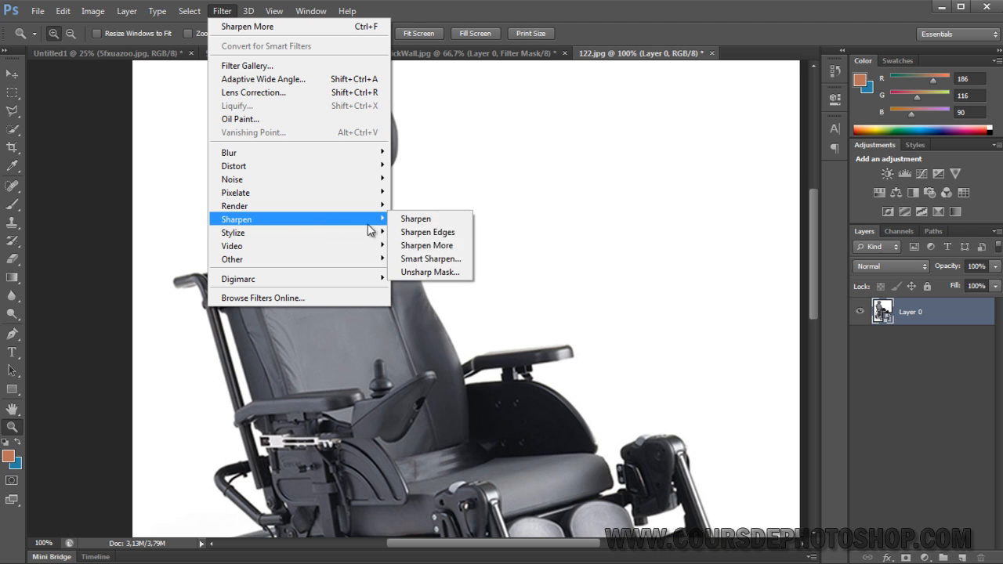
{"action": "left_click", "coordinate": [427, 259]}
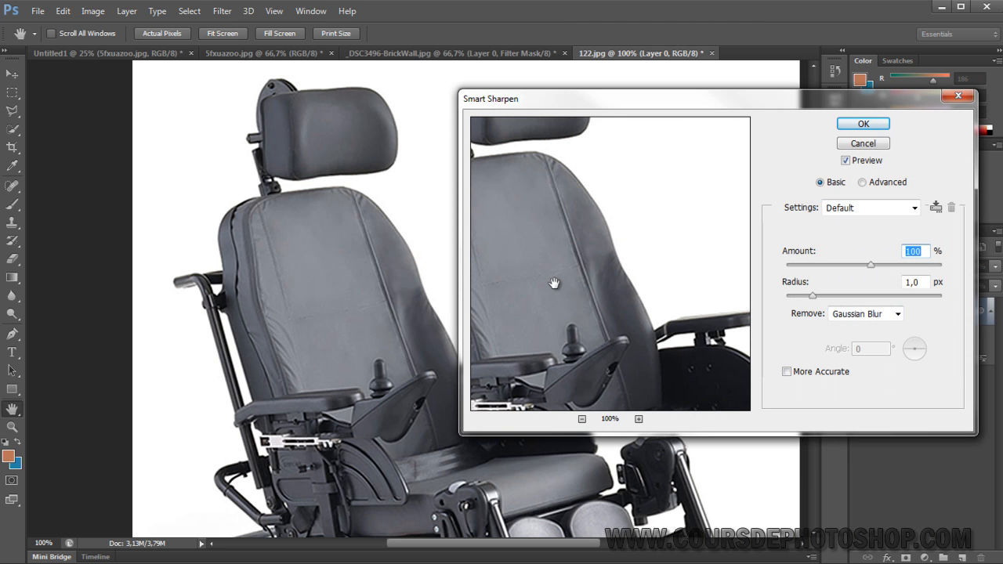
{"action": "left_click_drag", "start_coordinate": [547, 276], "coordinate": [581, 315]}
{"action": "left_click_drag", "start_coordinate": [535, 291], "coordinate": [554, 264]}
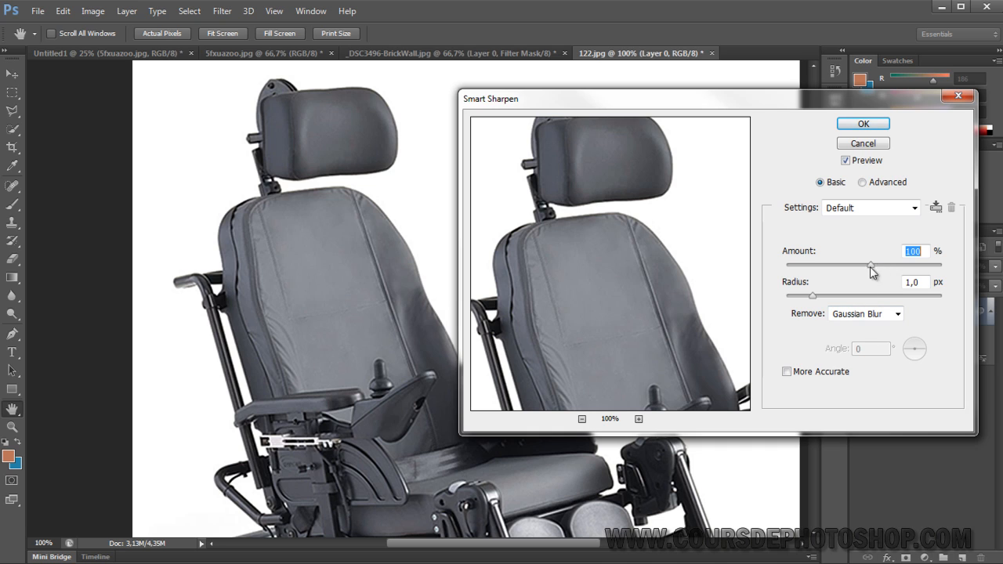
{"action": "left_click_drag", "start_coordinate": [812, 298], "coordinate": [827, 297]}
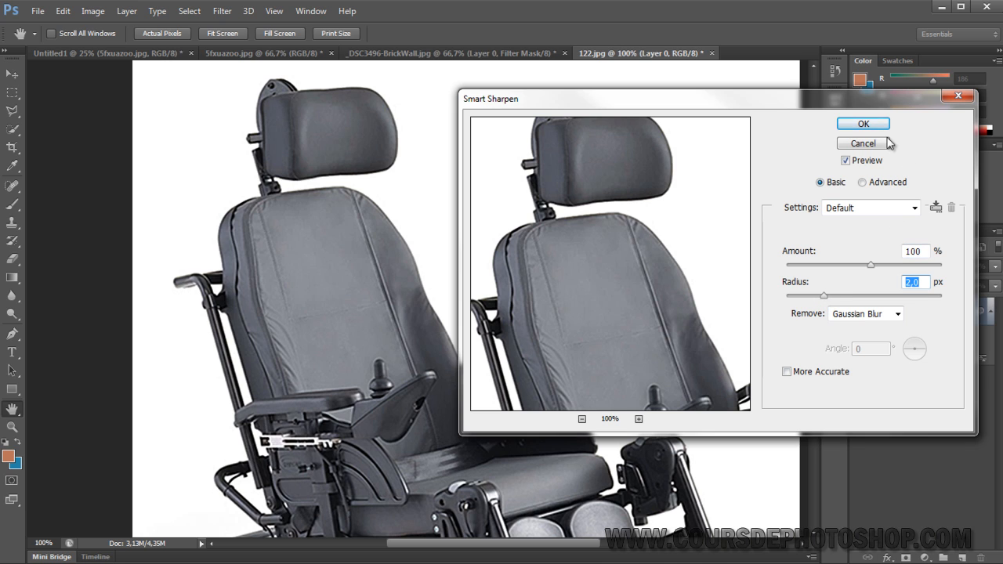
{"action": "left_click", "coordinate": [862, 124]}
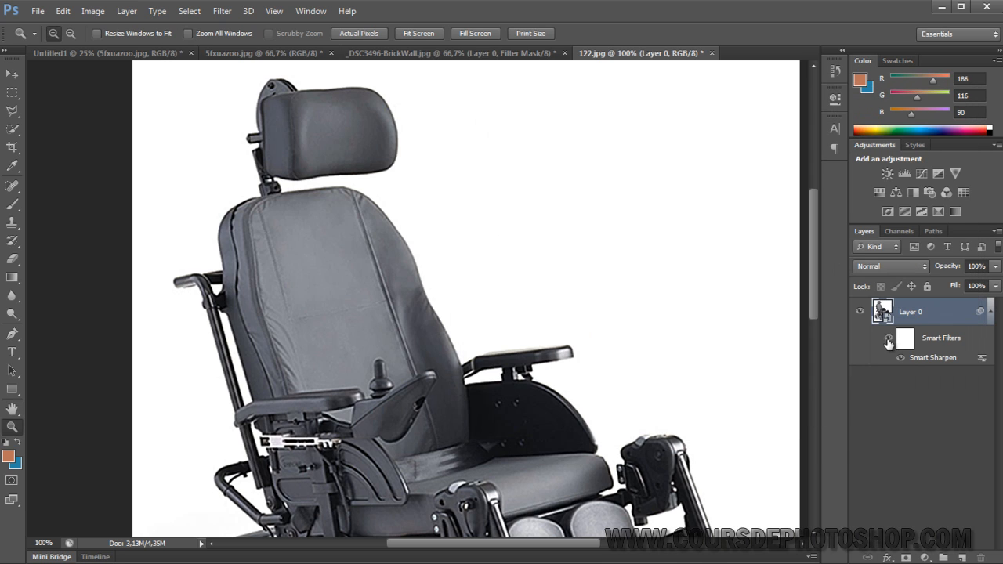
- Hide and show the Smart Sharpen filter to compare the result, and inspect the sharpened wheelchair from wheels to headrest
{"action": "left_click", "coordinate": [902, 359]}
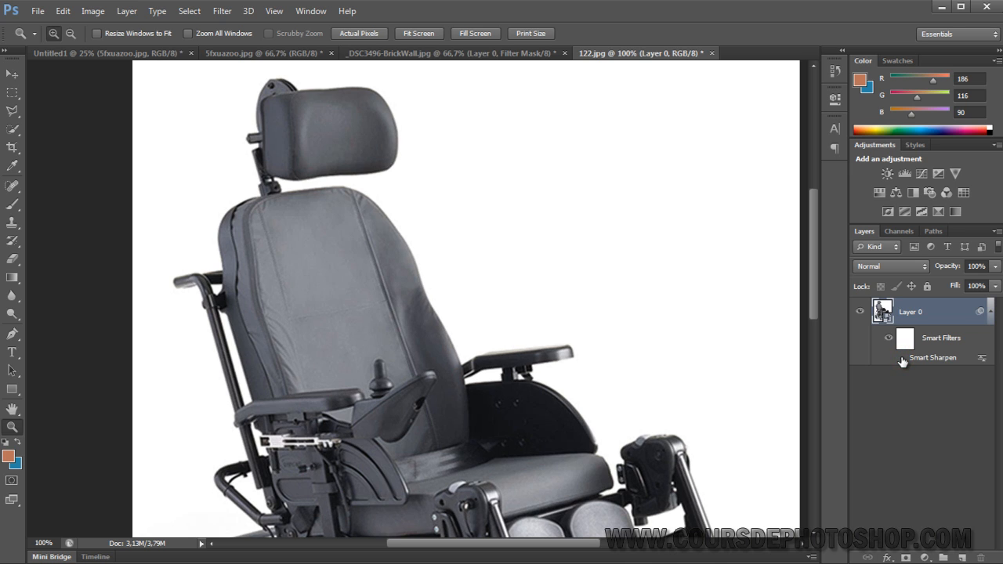
{"action": "left_click", "coordinate": [901, 359]}
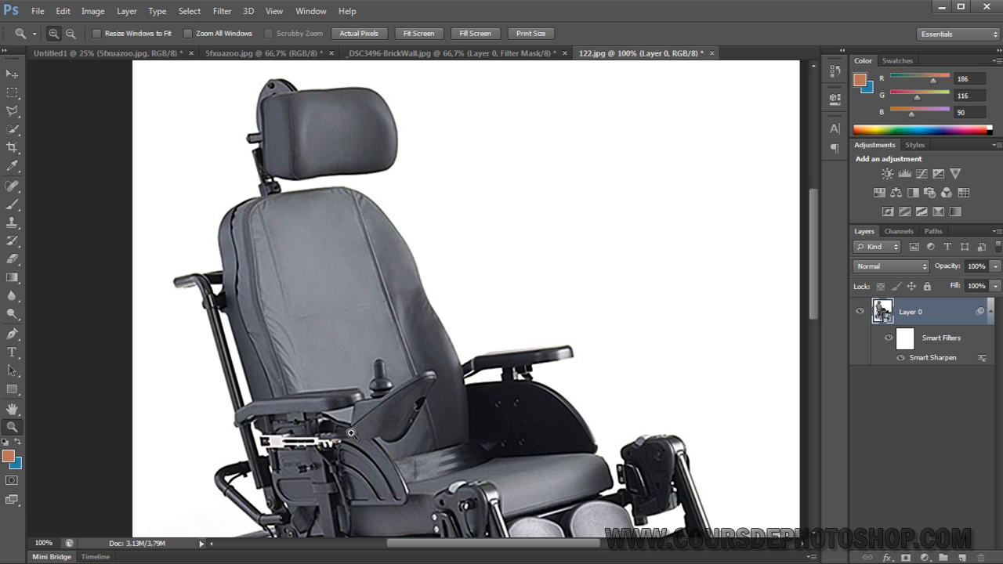
{"action": "left_click_drag", "start_coordinate": [351, 433], "coordinate": [470, 199]}
{"action": "left_click_drag", "start_coordinate": [582, 507], "coordinate": [562, 381]}
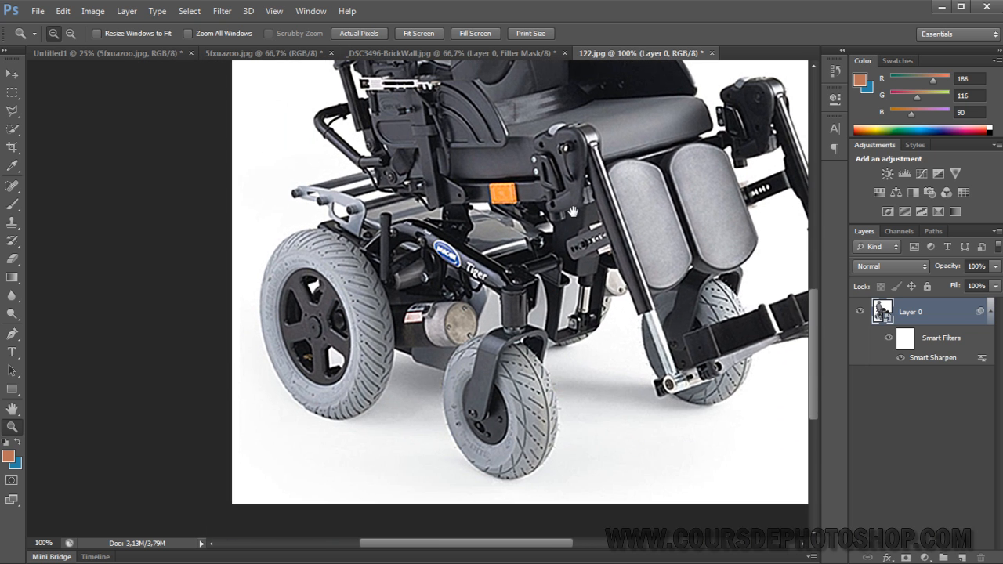
{"action": "left_click_drag", "start_coordinate": [573, 212], "coordinate": [540, 331]}
{"action": "left_click_drag", "start_coordinate": [514, 195], "coordinate": [501, 356]}
{"action": "left_click_drag", "start_coordinate": [474, 204], "coordinate": [475, 281]}
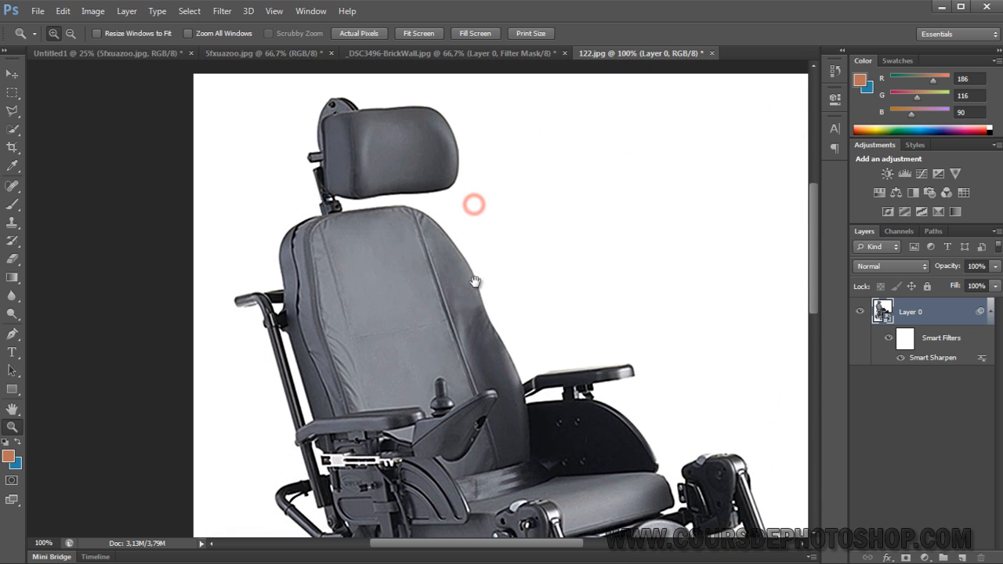